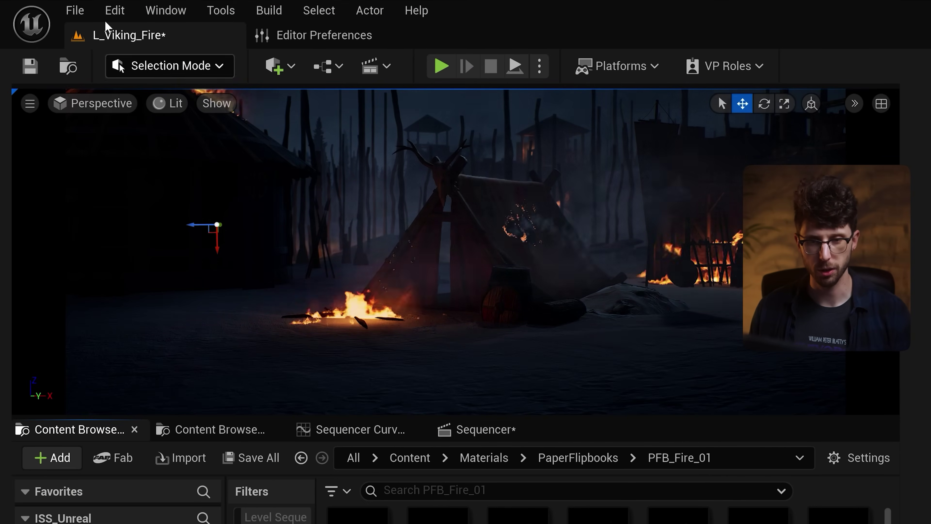
- Enlarge the Content Browser beneath the viewport to show more assets of the PFB_Fire_01 folder
click(112, 10)
click(162, 309)
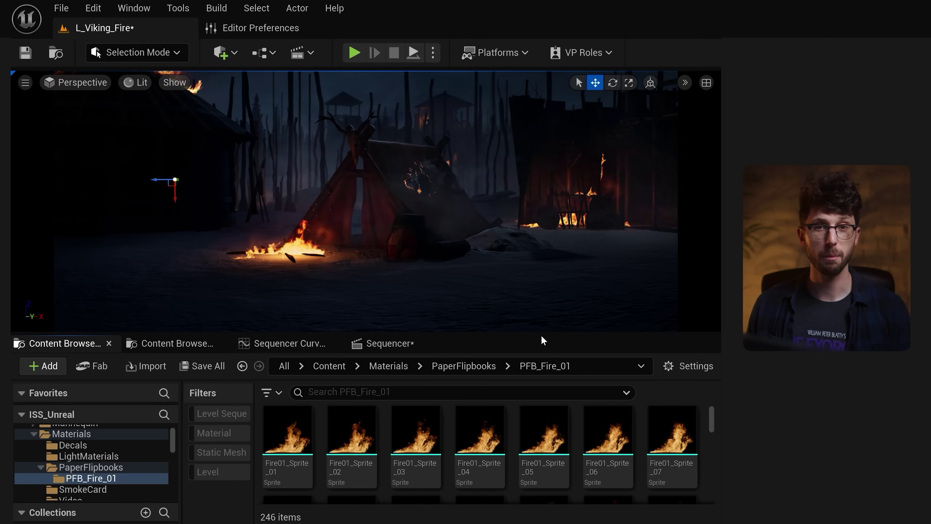
drag(540, 333, 545, 158)
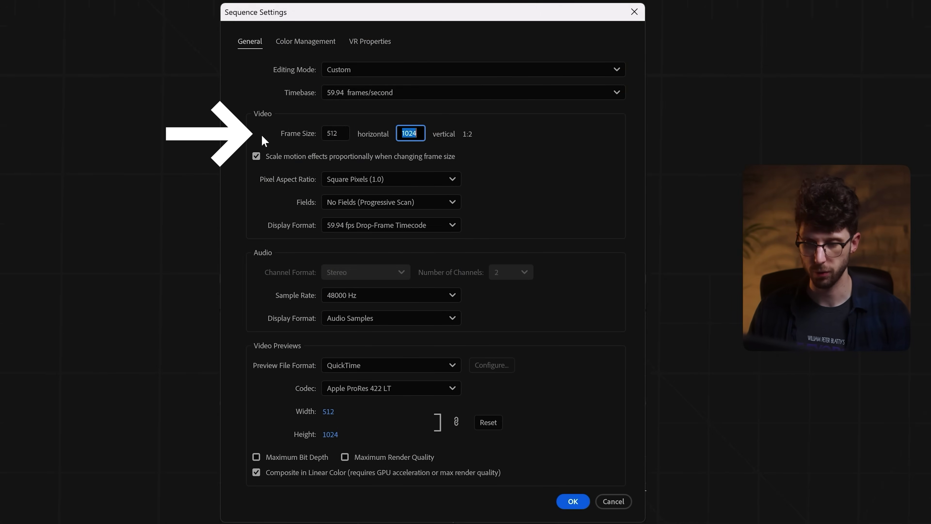
- In Premiere Pro, set the sequence's vertical frame size to 512 and its timebase to 24.00 frames/second
text(512)
click(368, 98)
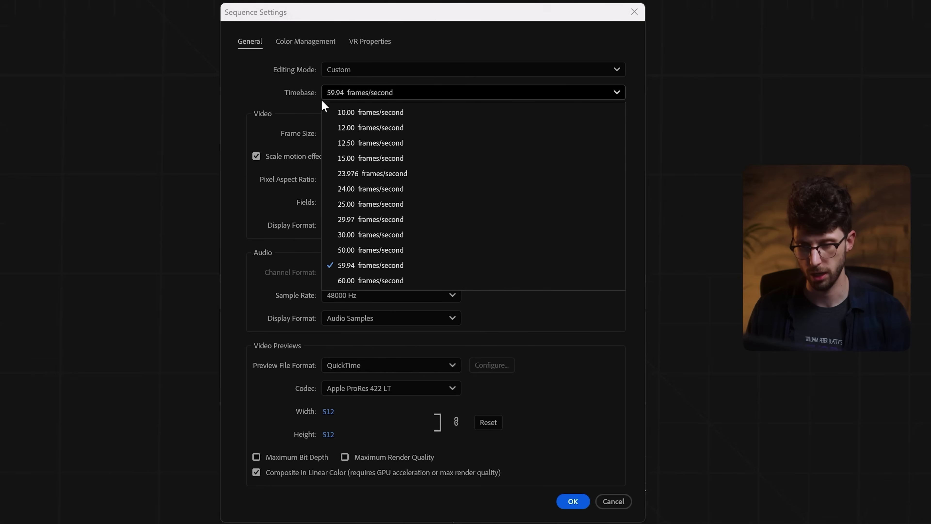
click(366, 188)
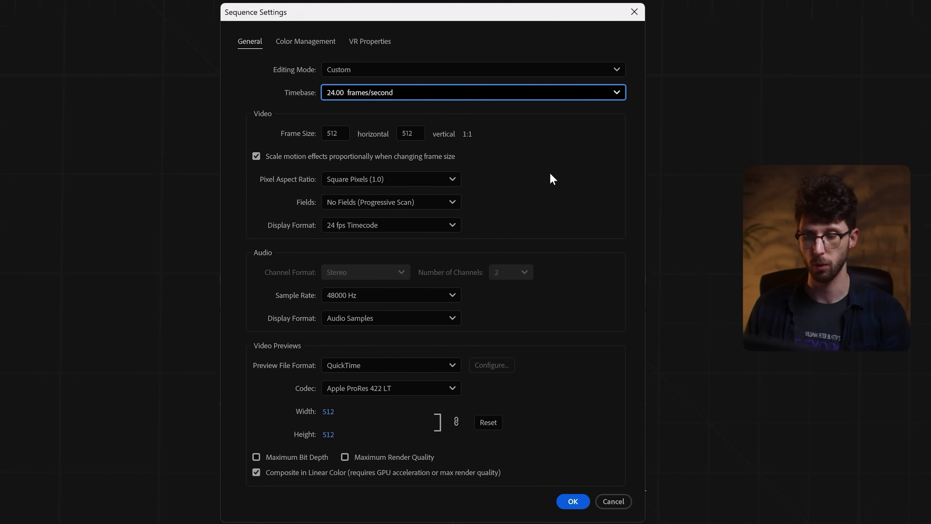
click(573, 501)
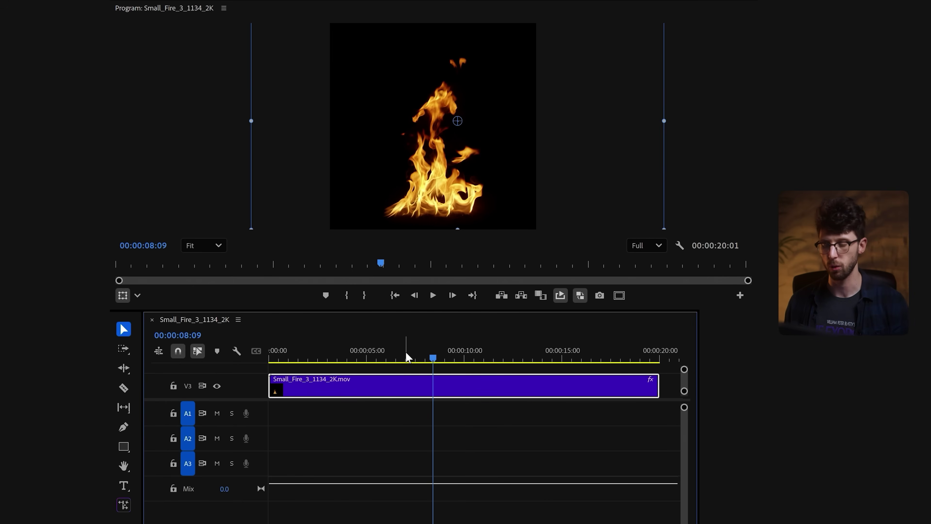
- Split the Small_Fire_3_1134_2K clip at two points and delete the segments before and after the middle portion
drag(406, 355, 488, 359)
key(ctrl+k)
key(ctrl+k)
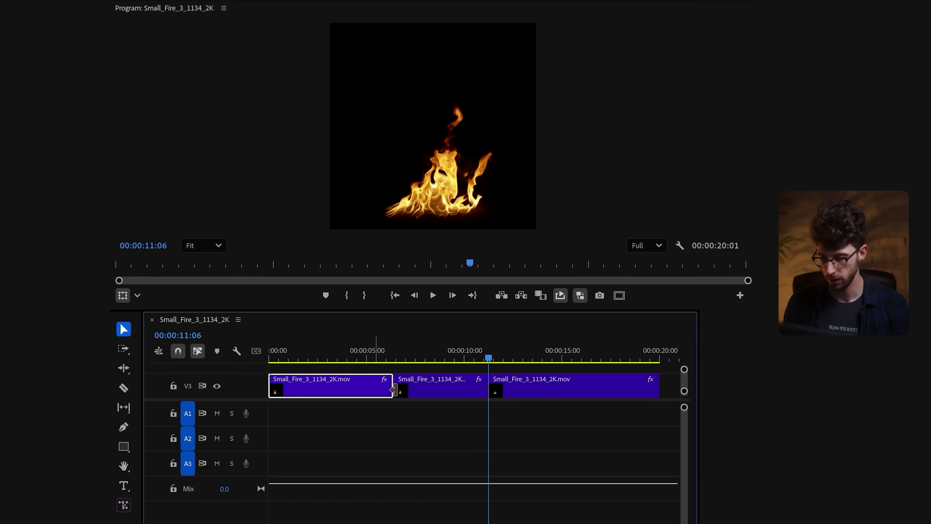
key(Delete)
click(530, 391)
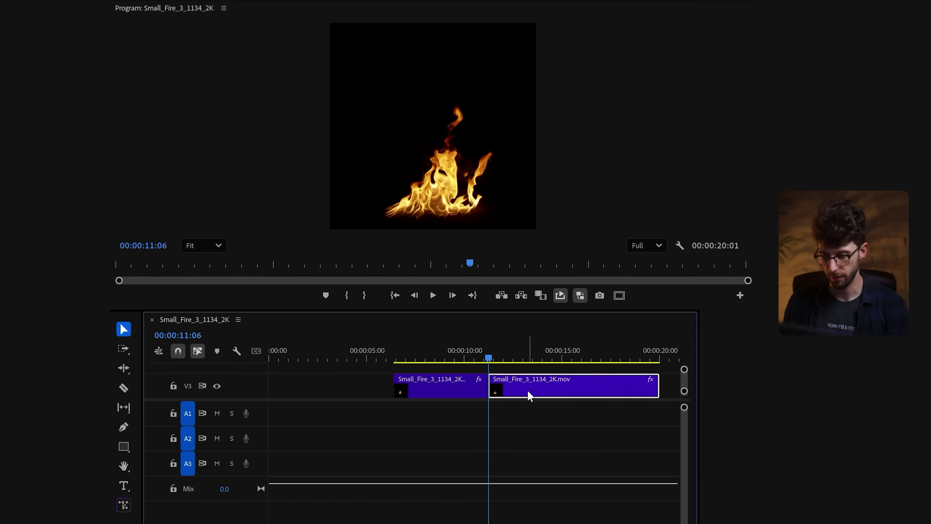
key(Delete)
- Duplicate the middle fire segment so three copies sit end to end, and apply the default cross dissolve to all of them
drag(431, 386, 535, 391)
key(ctrl+a)
key(shift+d)
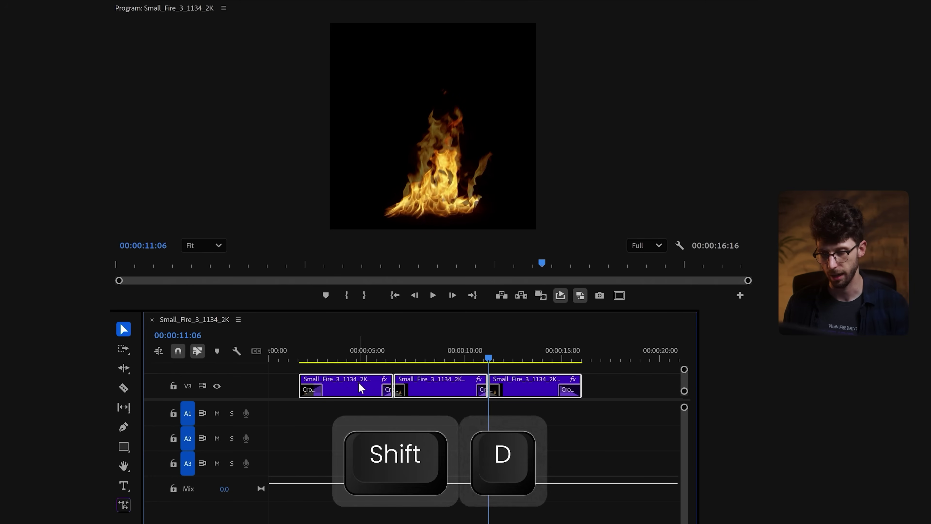
drag(489, 359, 376, 381)
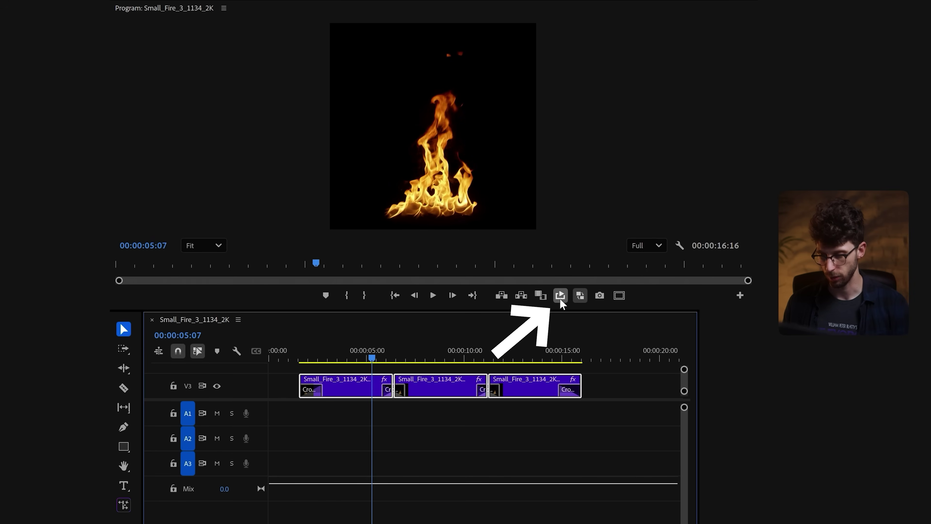
- Mark in and out points at the start and end of the middle fire clip and play the looped range
click(395, 353)
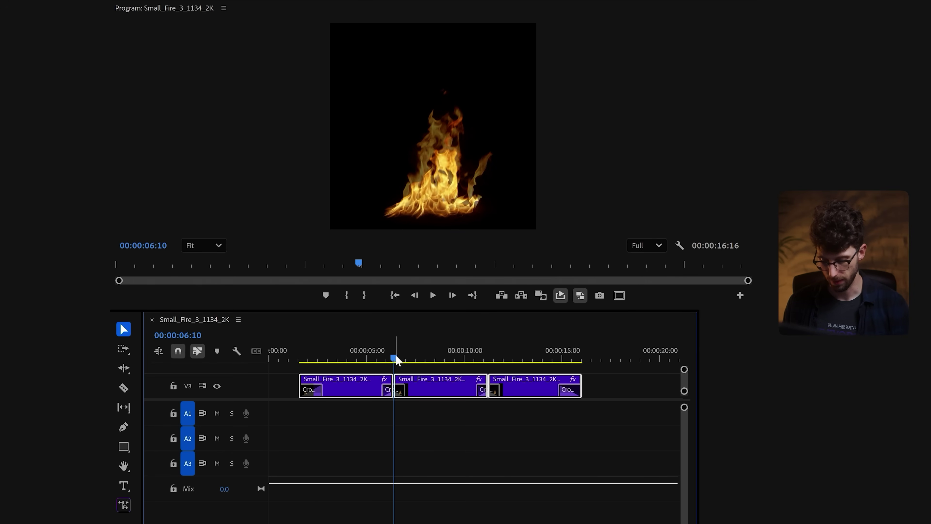
key(i)
click(453, 358)
drag(459, 361, 485, 362)
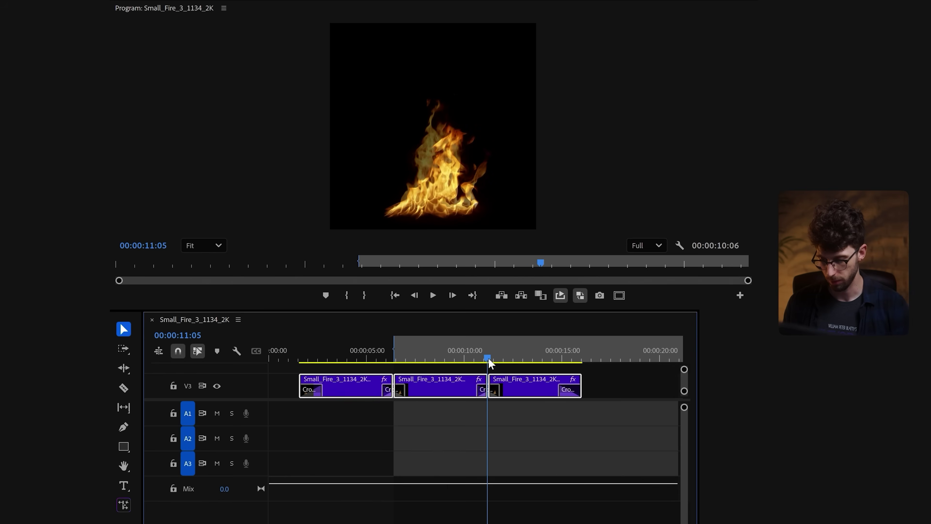
key(o)
click(433, 296)
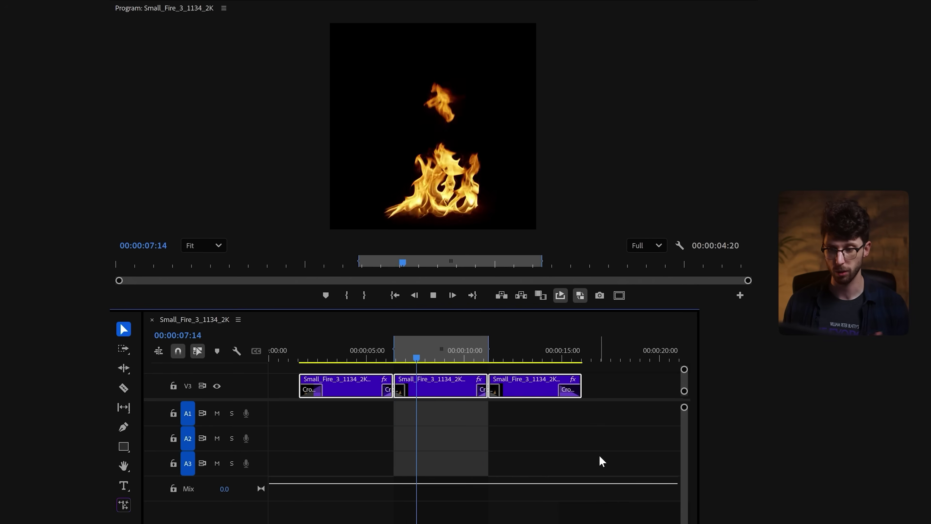
- Stop playback and select all three fire clips with the Rate Stretch tool active
key(space)
key(r)
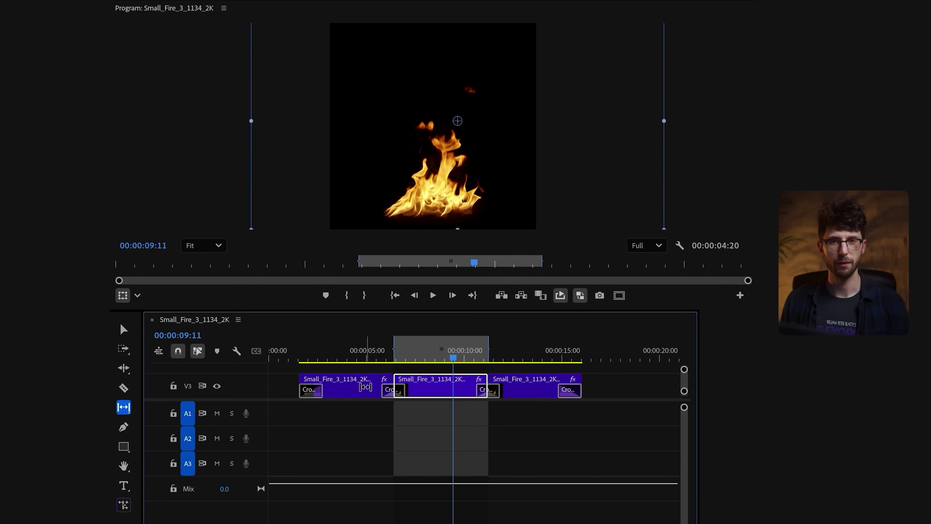
click(362, 385)
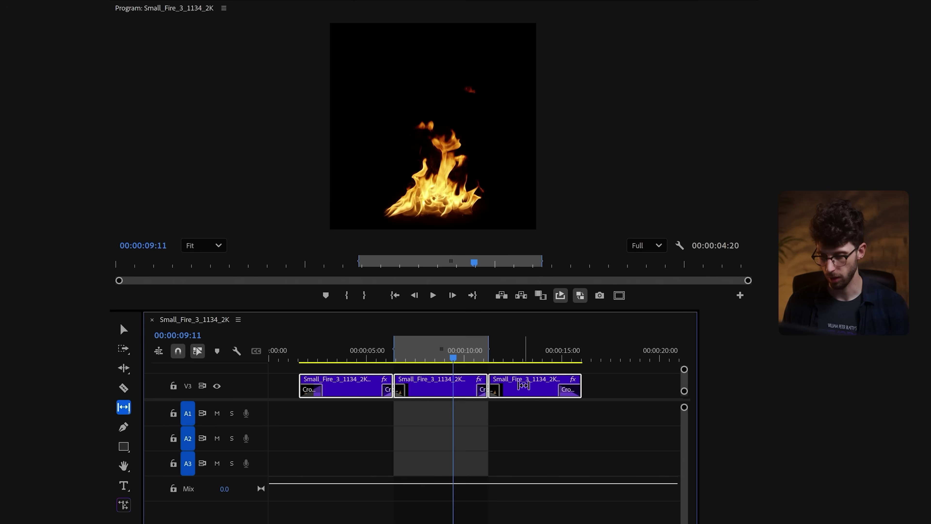
drag(440, 389, 446, 366)
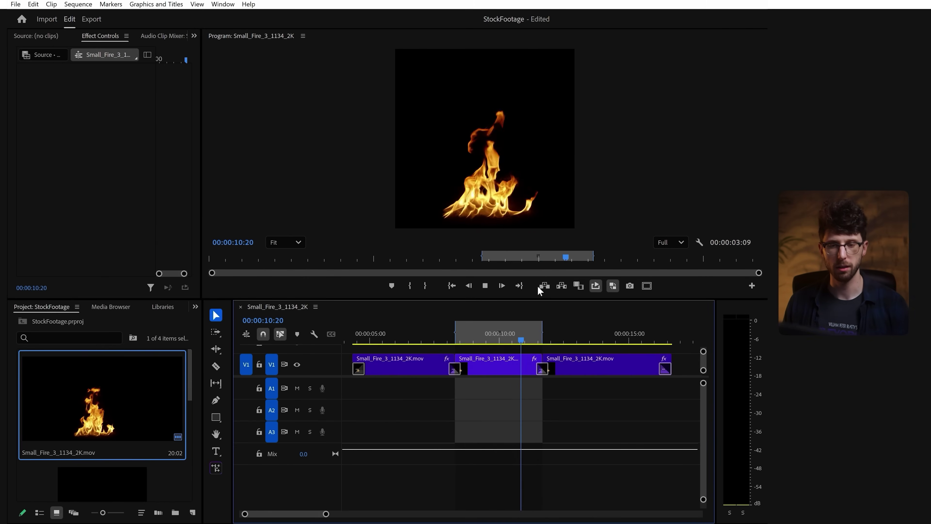
- Export the marked loop range in PNG format as Fire_.png to the FirePFB folder
key(space)
click(91, 18)
click(137, 192)
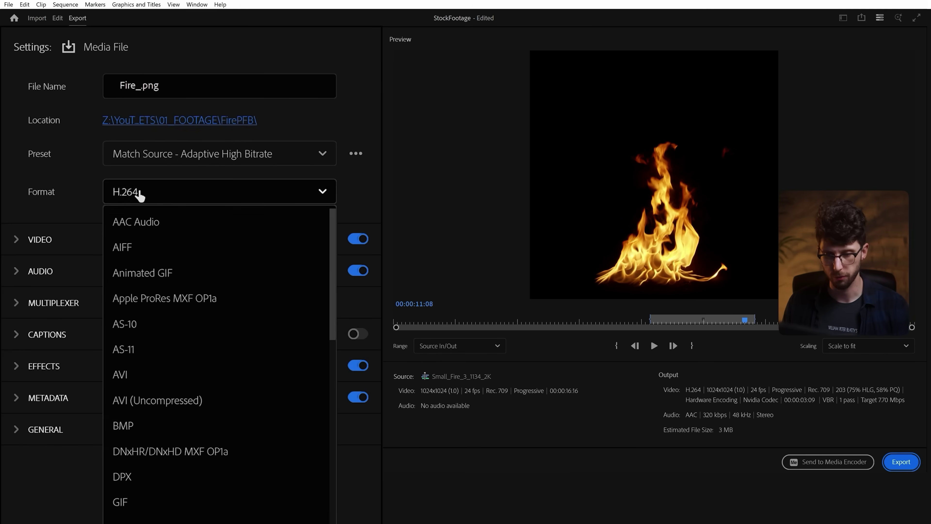
scroll(161, 510, down, 10)
click(147, 427)
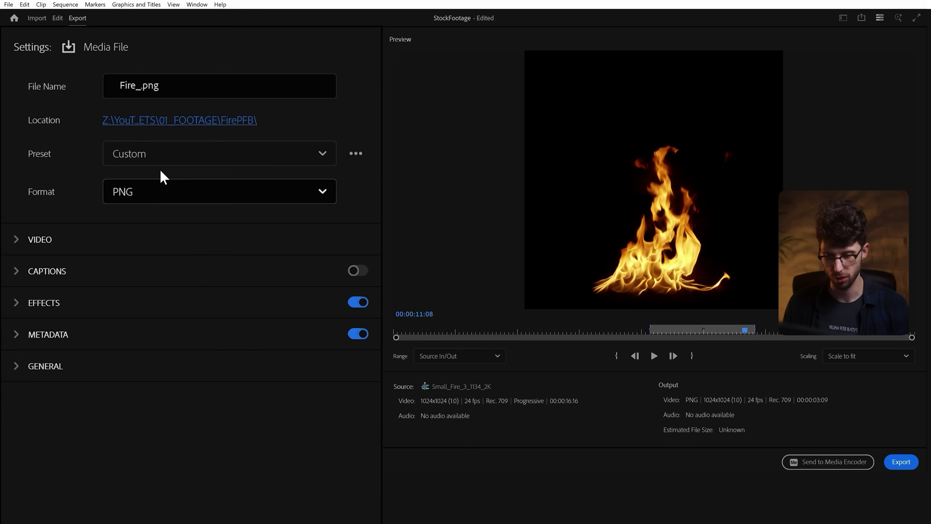
drag(135, 89, 141, 91)
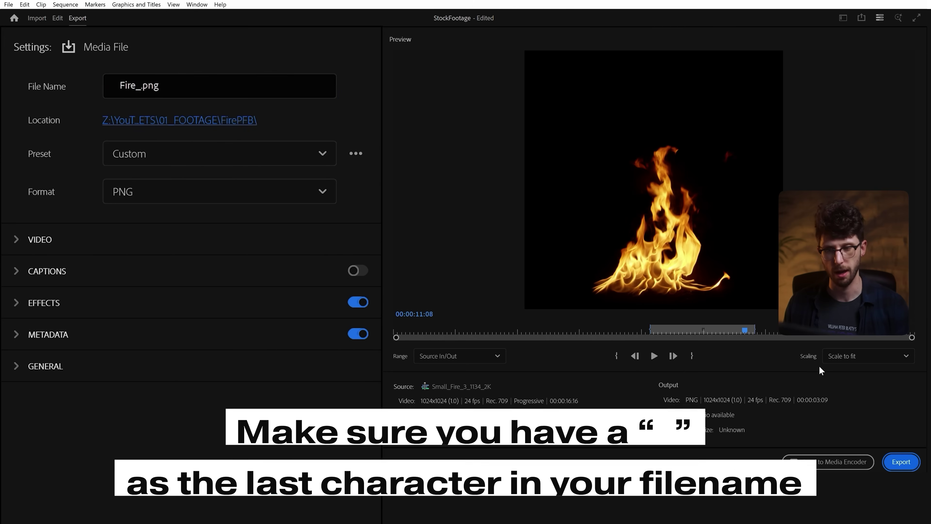
click(901, 462)
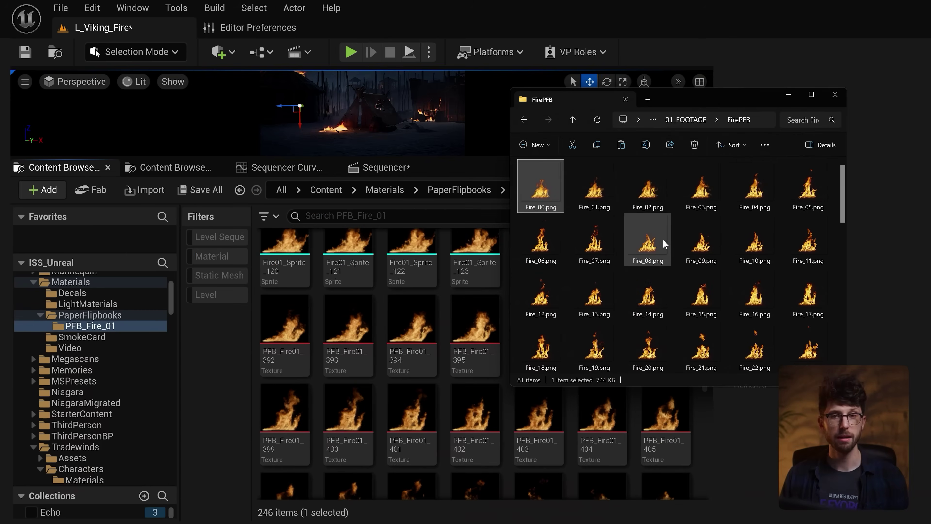
- Select all the exported fire PNG frames in the FirePFB folder in File Explorer
click(592, 196)
key(ctrl+a)
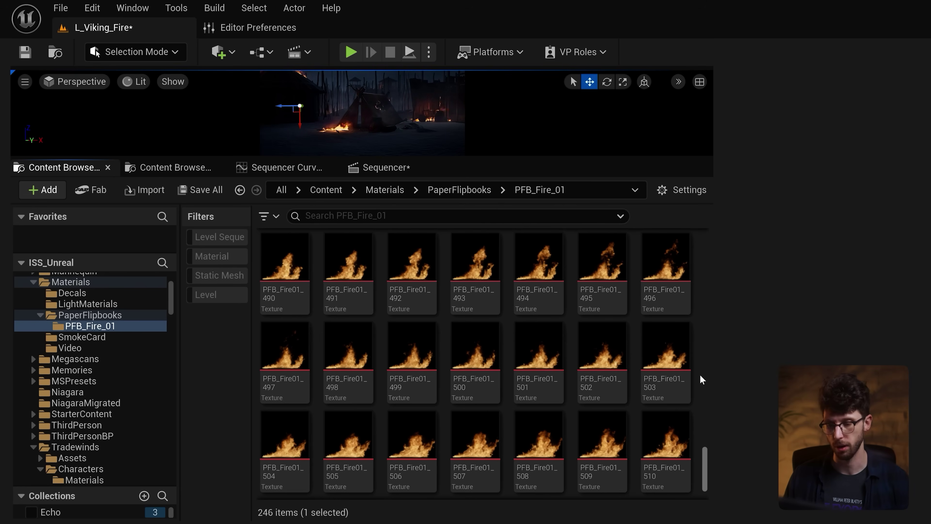
- In Unreal Engine, select the PFB_Fire01 textures through number 510 and create sprites from them
click(293, 250)
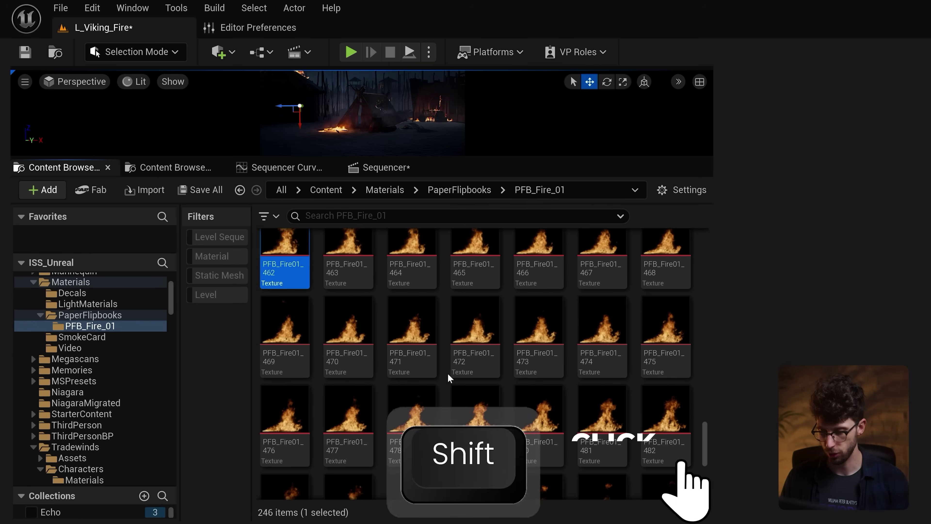
scroll(449, 377, down, 10)
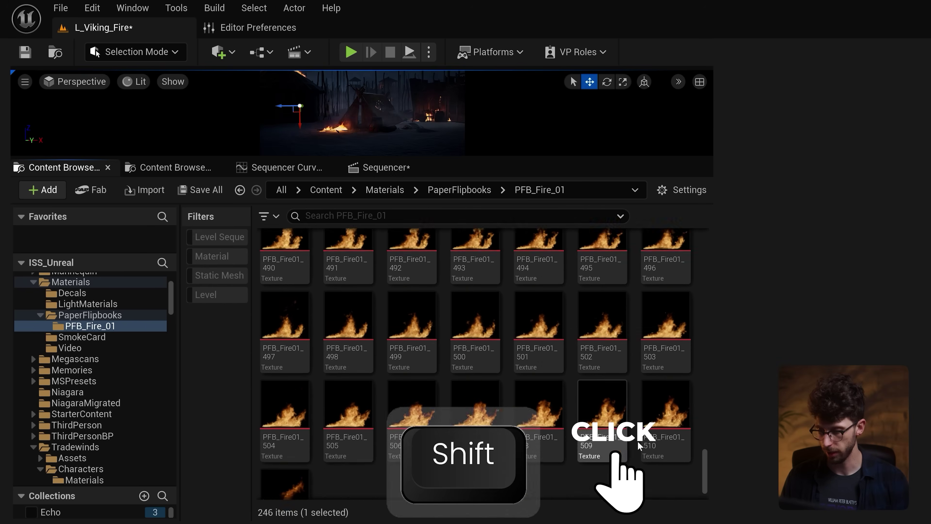
scroll(638, 445, down, 2)
shift+click(660, 381)
right_click(656, 379)
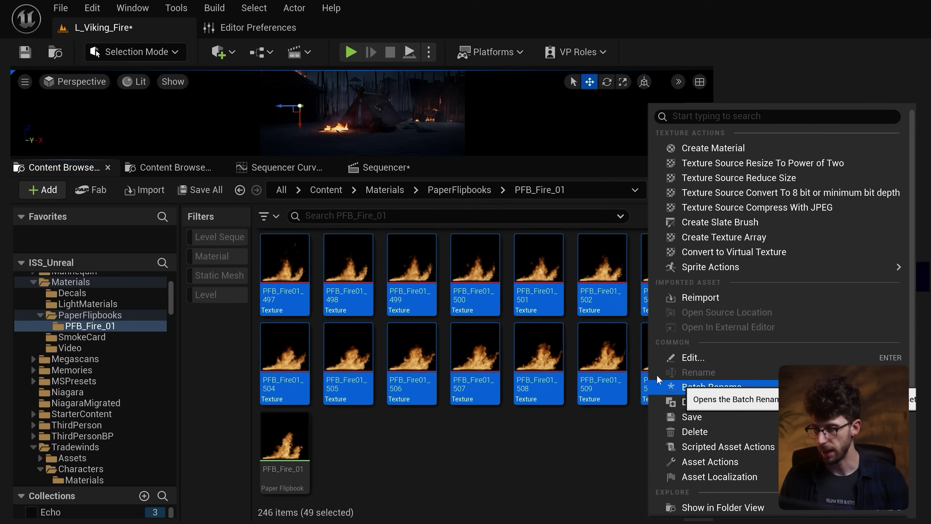
mouse_move(690, 267)
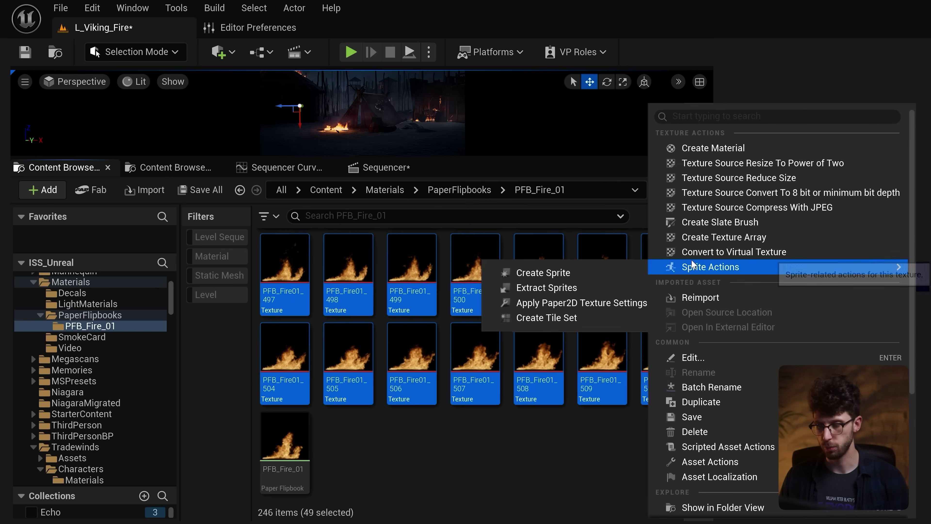
click(561, 273)
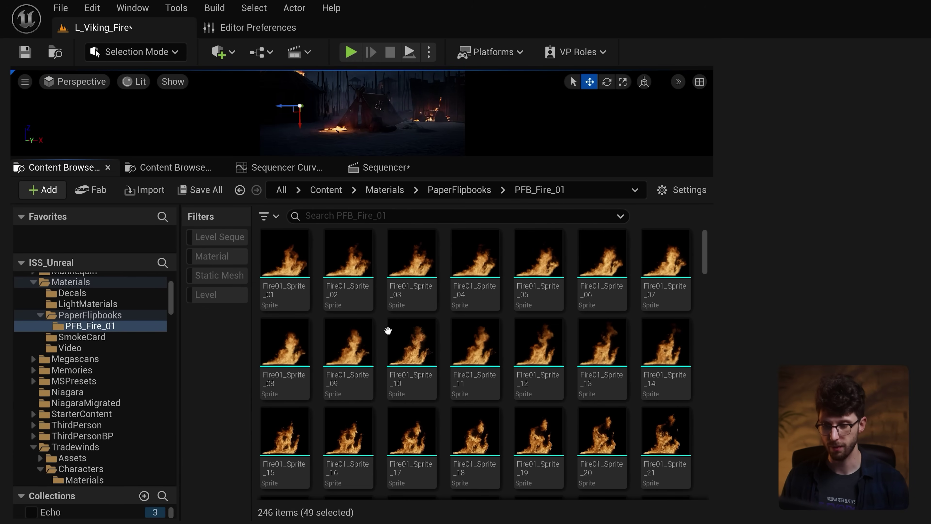
- Create a flipbook from Fire01_Sprite_01 through Fire01_Sprite_21 and play the fire animation in the flipbook editor
mouse_move(277, 283)
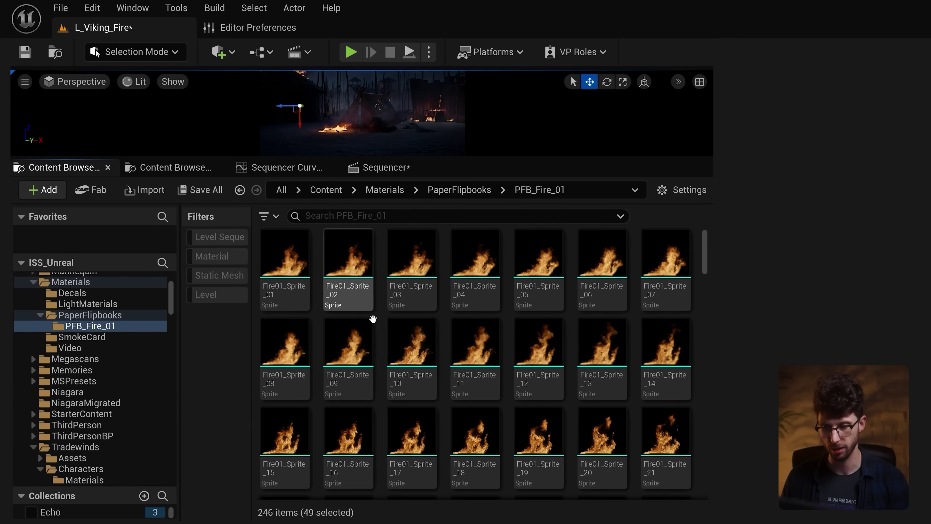
click(317, 313)
click(286, 286)
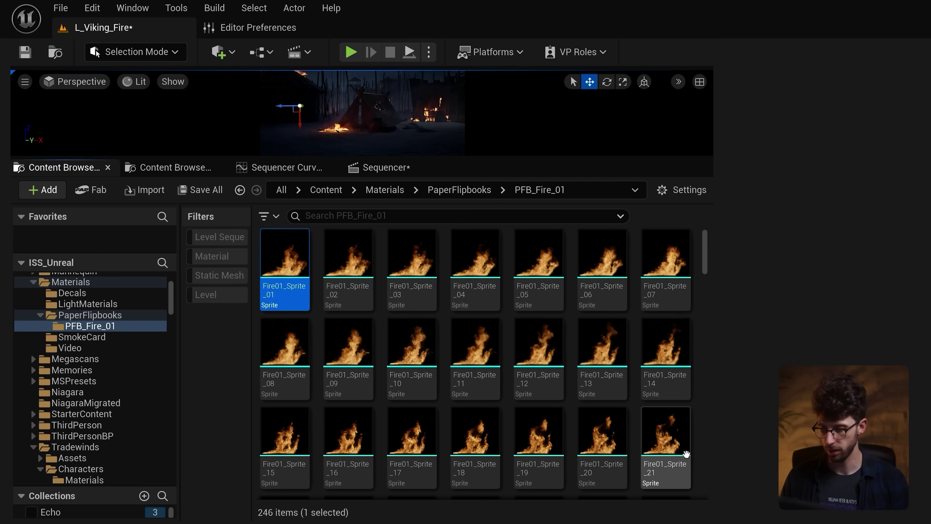
shift+click(671, 439)
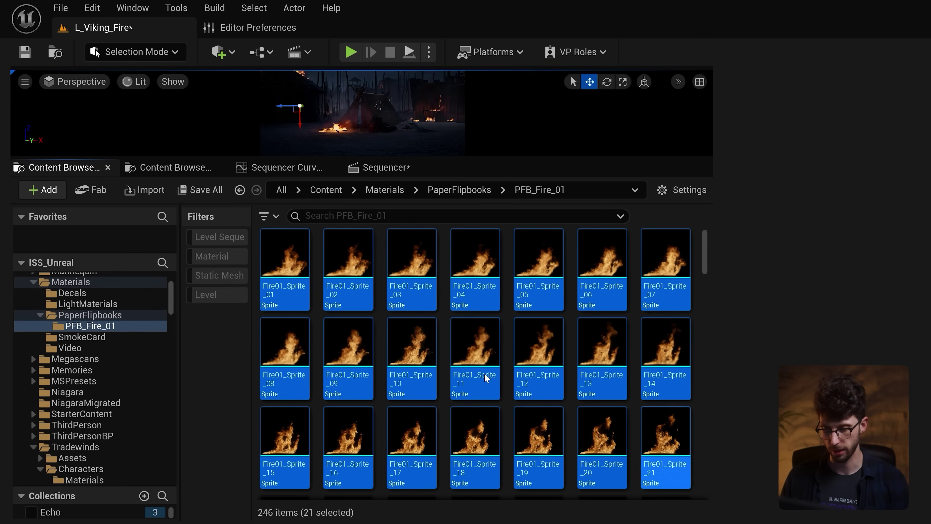
right_click(546, 299)
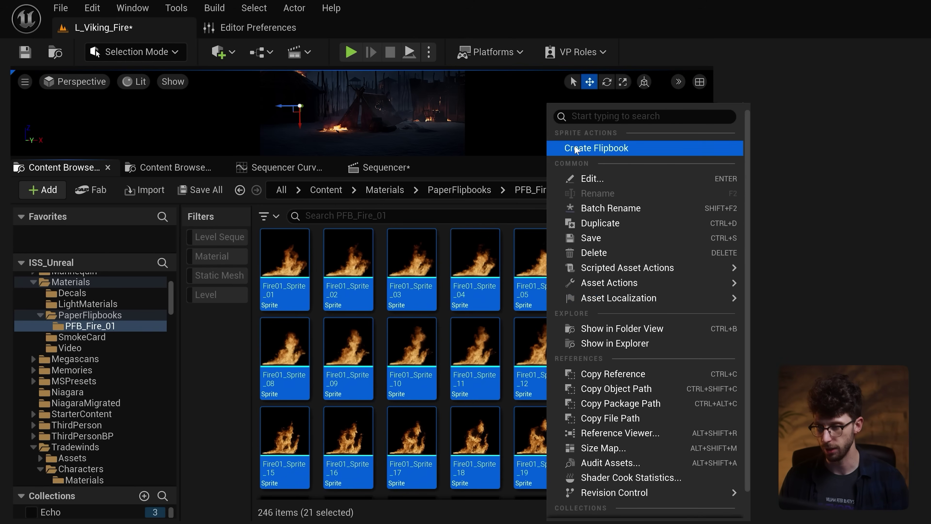
click(601, 149)
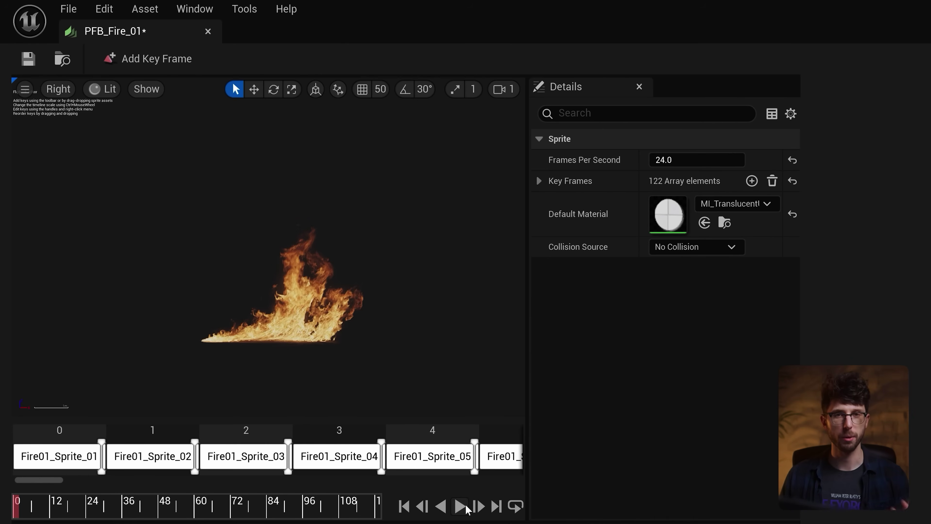
click(463, 506)
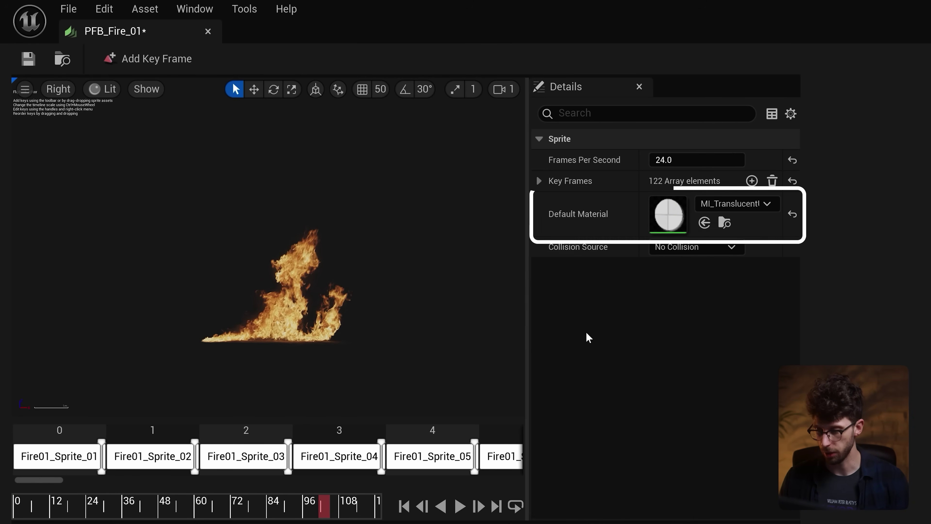
- Set the blend mode override of the flipbook's default translucent unlit material to Additive and return to the PFB_Fire_01 flipbook
double_click(677, 225)
scroll(96, 233, down, 5)
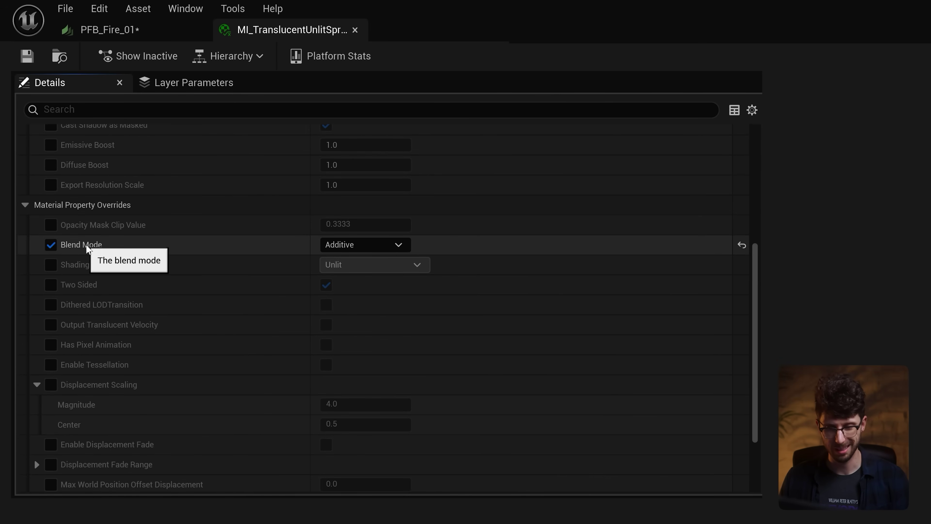
click(342, 244)
click(343, 301)
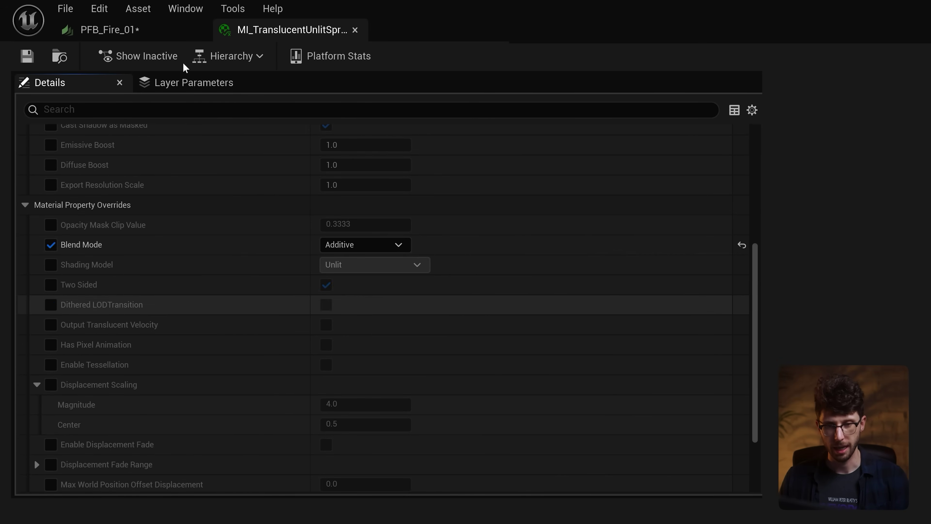
click(142, 35)
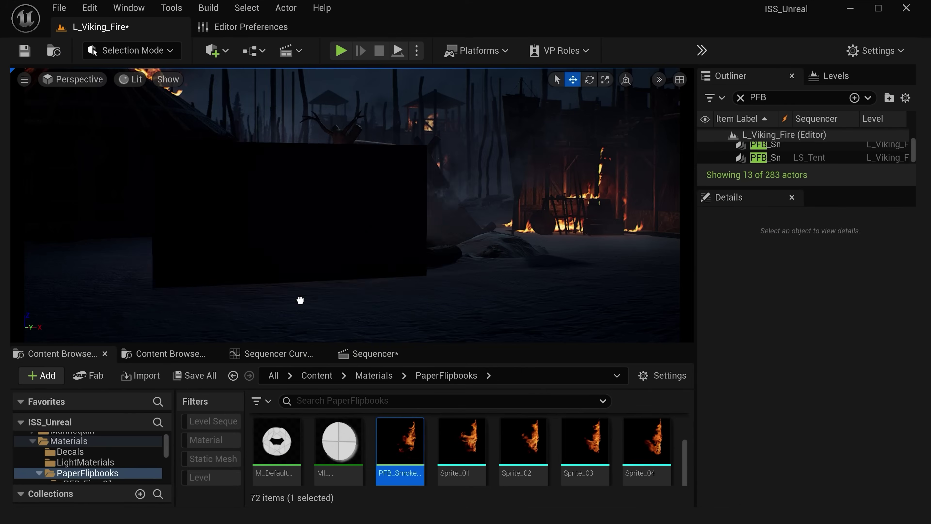
- Place the PFB_Smoke flipbook in the level, assign the translucent material instance to Element 0, and move it beside the tent
drag(299, 302, 293, 291)
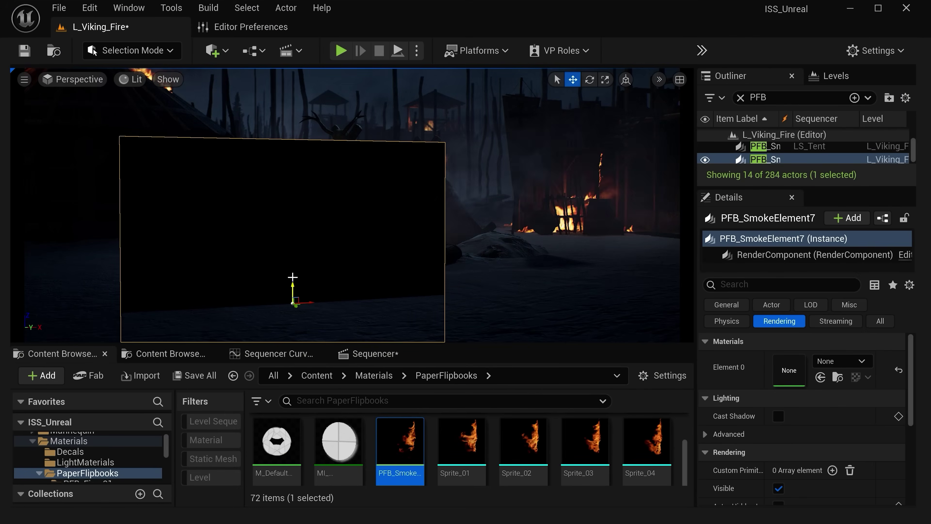
drag(338, 440, 798, 373)
drag(798, 373, 798, 373)
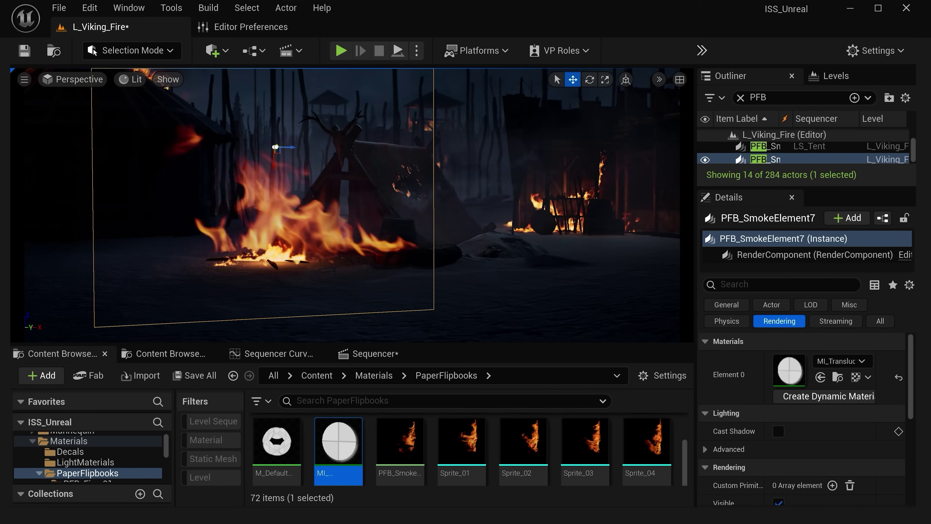
drag(270, 163, 149, 205)
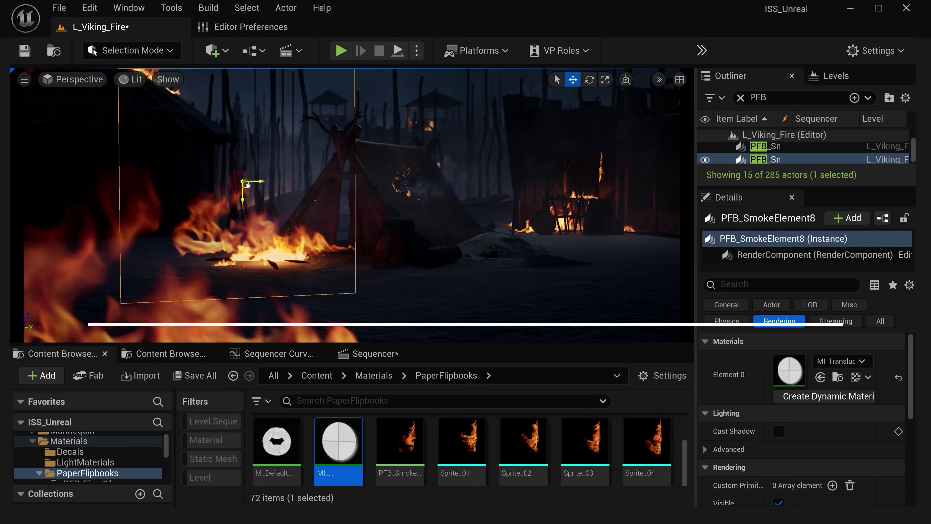
- Duplicate the PFB_Smoke fire flipbook, scale the copies, and spread them on both sides of the tent
drag(250, 187, 250, 194)
key(r)
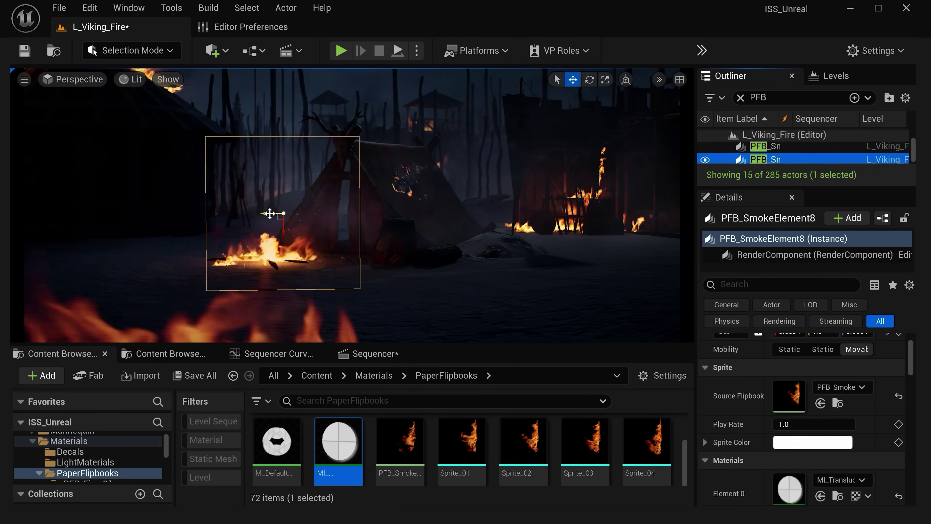
alt+drag(271, 214, 620, 206)
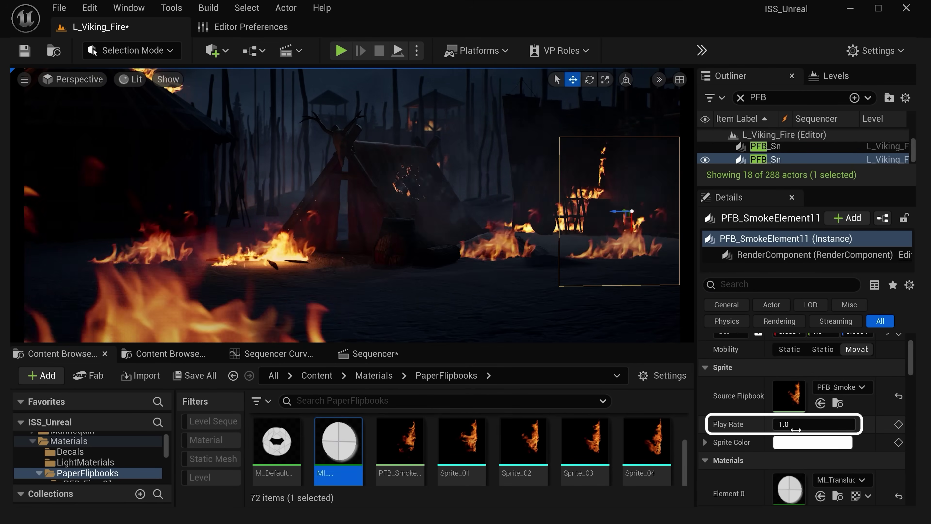
- Vary the fire playback by setting the play rate of PFB_SmokeElement11 to 1.02 and PFB_SmokeElement10 to 1.04
click(785, 426)
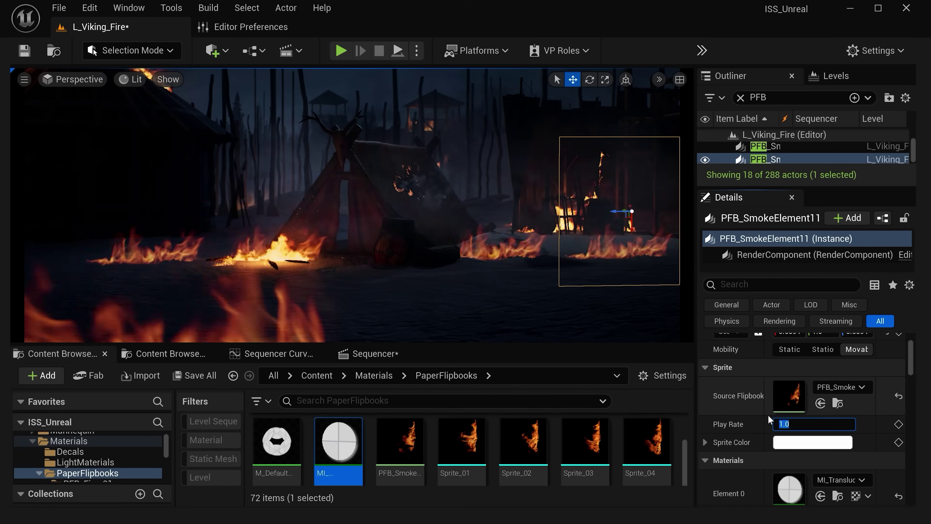
click(799, 421)
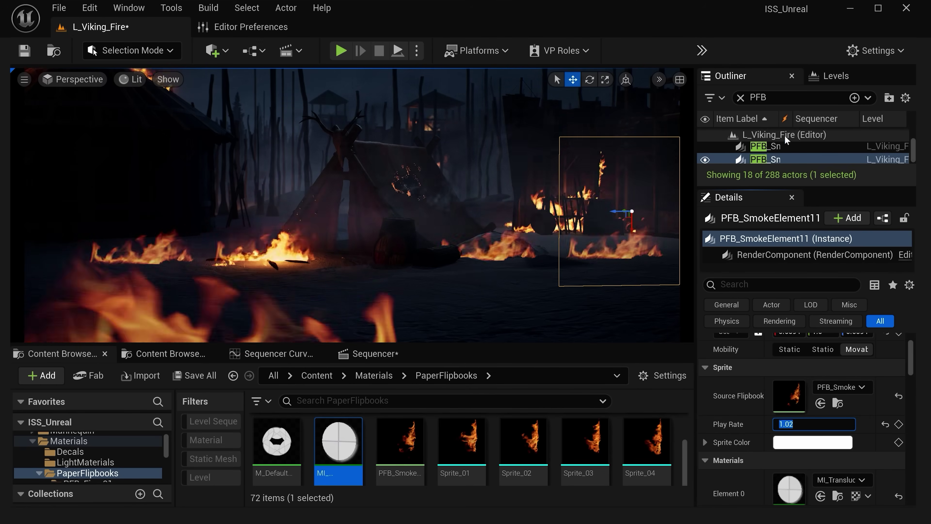
click(784, 146)
click(793, 424)
text(1.04)
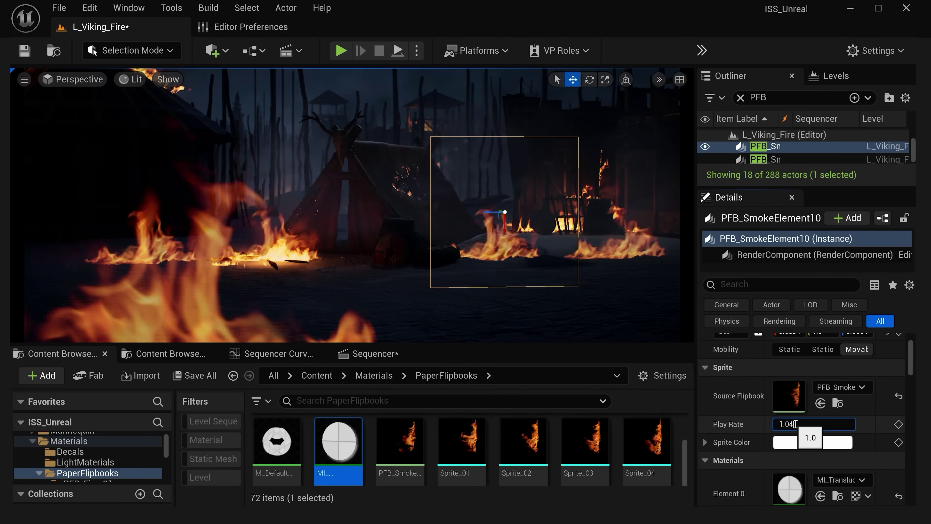
key(Return)
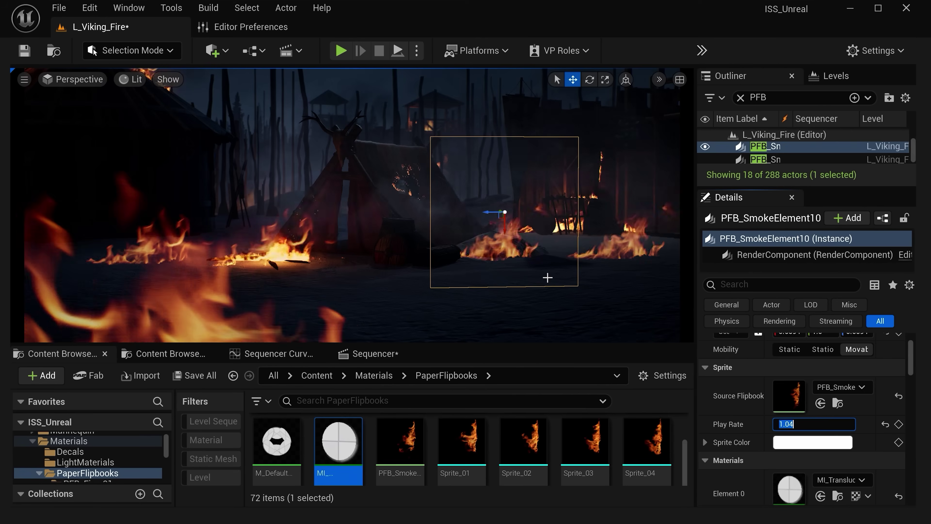
- Move the PFB_SmokeElement11 fire farther away from the tent toward the scene's right edge, and select the neighbouring flipbook
click(787, 158)
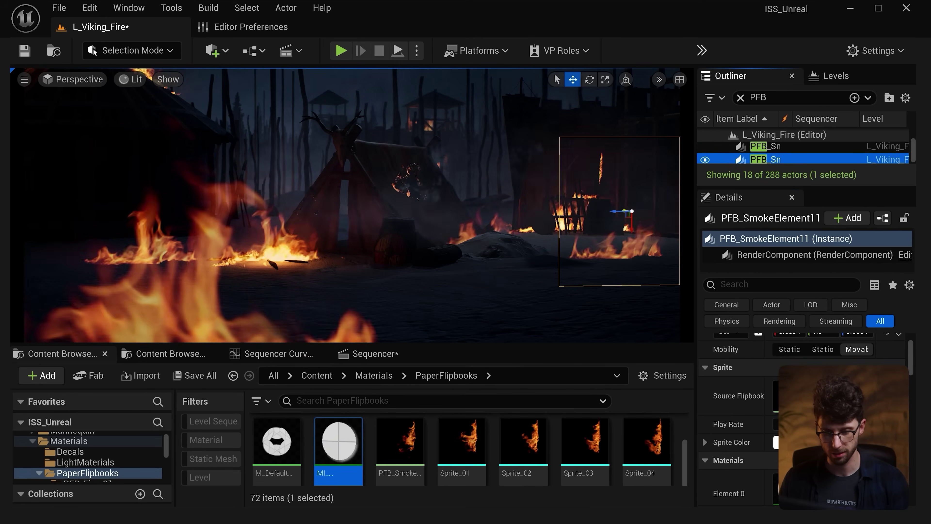
drag(624, 211, 676, 214)
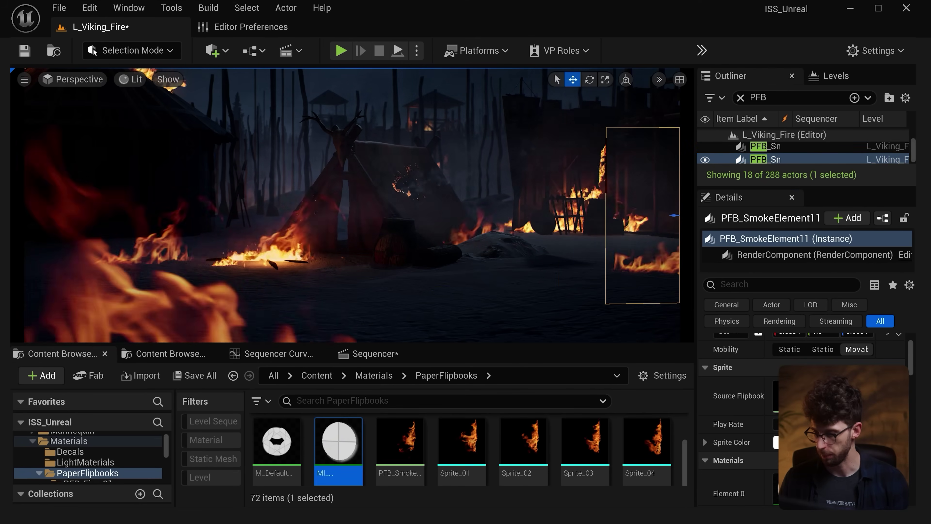
click(774, 146)
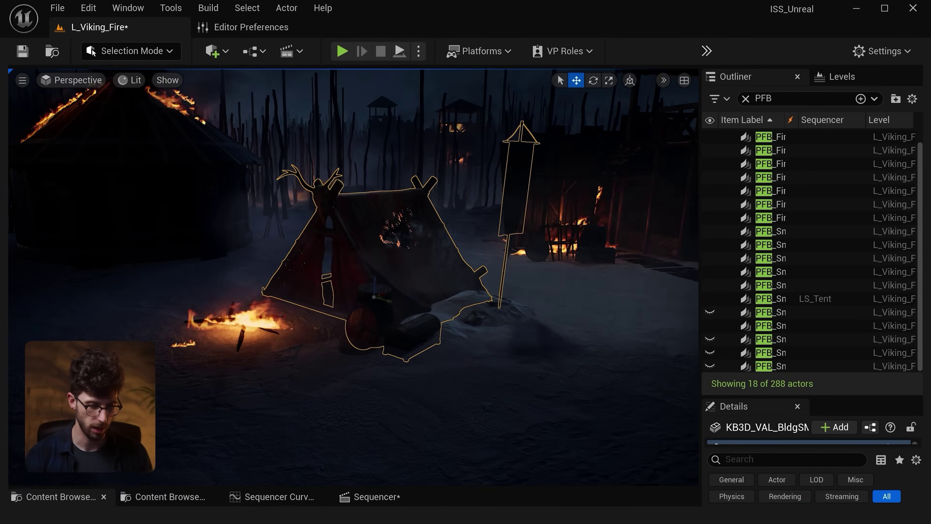
- Open the tent's KB3D_VHL_BurlapTent1 material graph and move the three texture samples up to free space beside World Position Offset
drag(761, 396, 761, 160)
scroll(807, 367, down, 5)
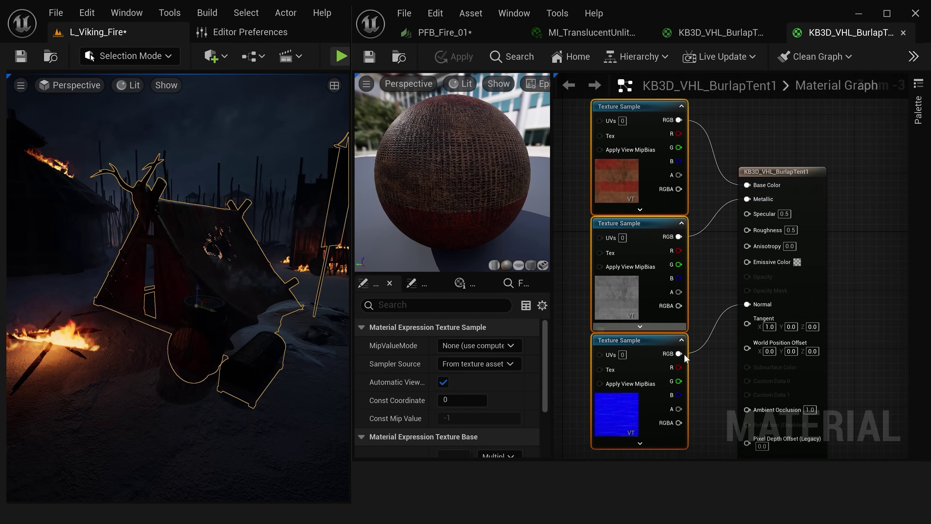
drag(629, 420, 629, 215)
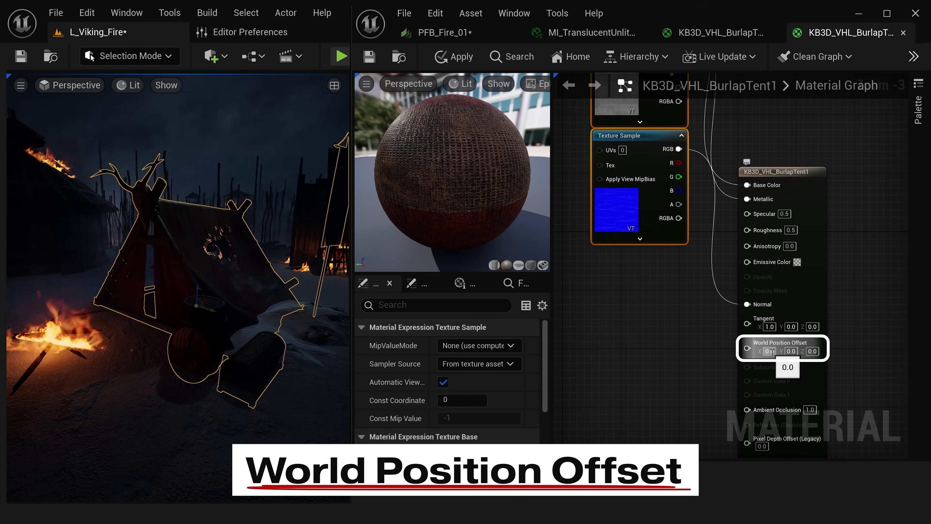
- Add a SimpleGrassWind node below the texture samples and connect its Result to World Position Offset
right_click(596, 318)
text(simplegrass)
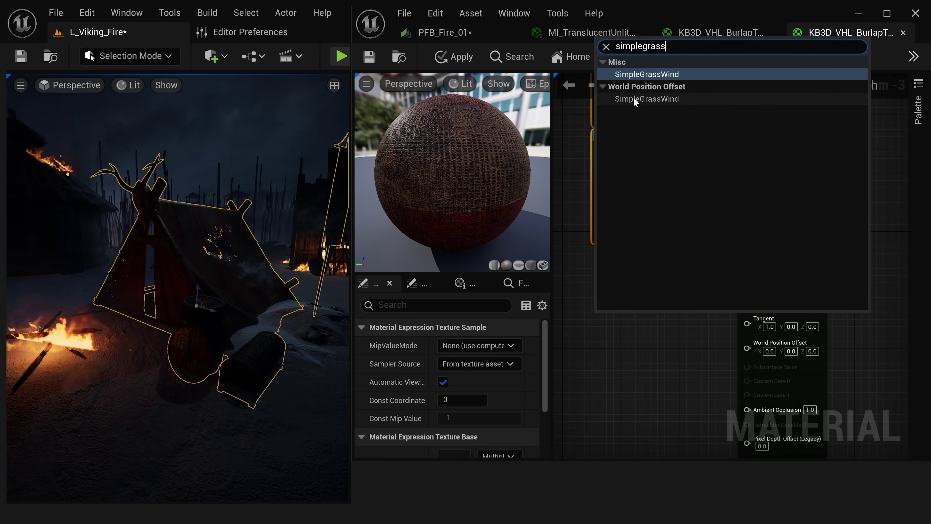
click(633, 98)
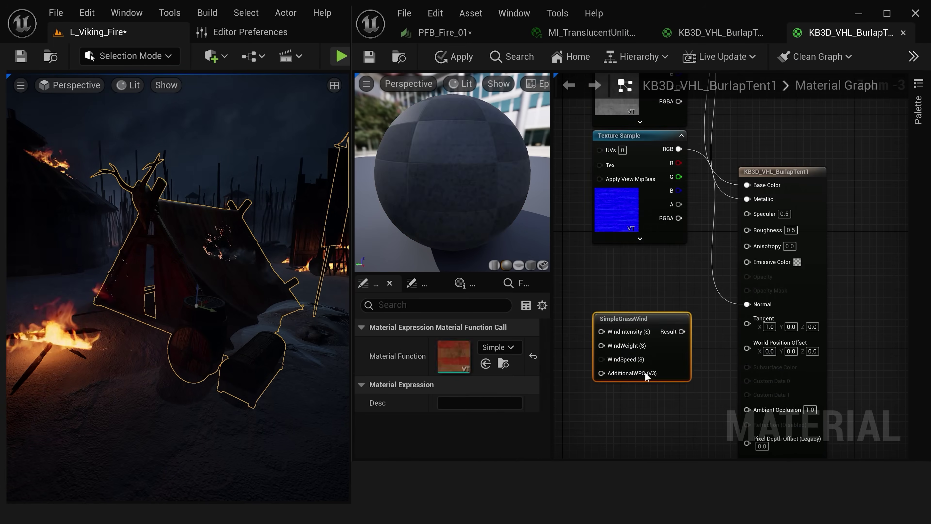
drag(682, 332, 750, 350)
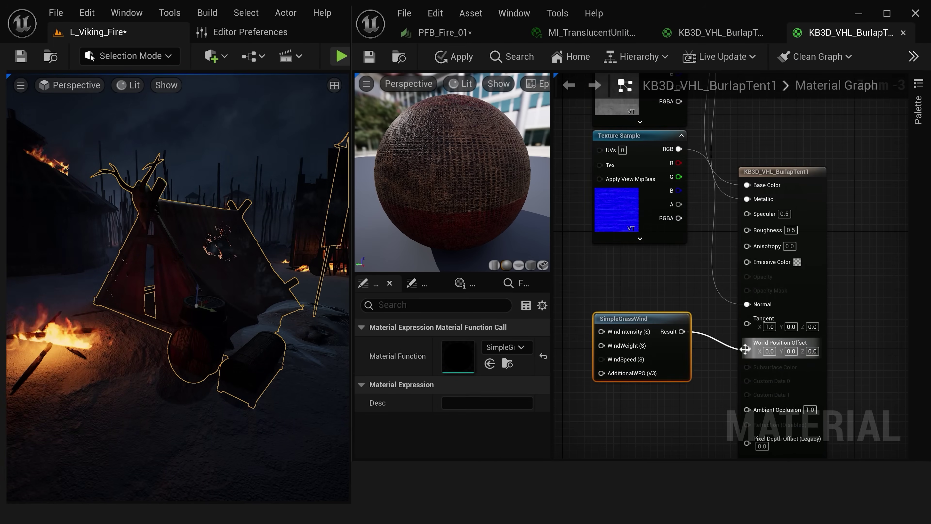
- Promote SimpleGrassWind's WindIntensity and WindWeight inputs to parameters and place both beside the node
right_drag(624, 355, 686, 343)
right_click(668, 319)
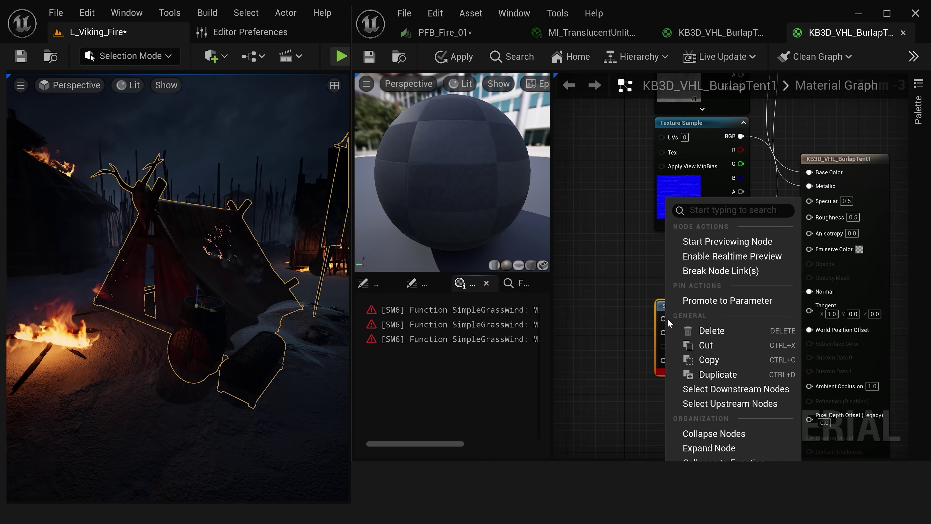
click(715, 299)
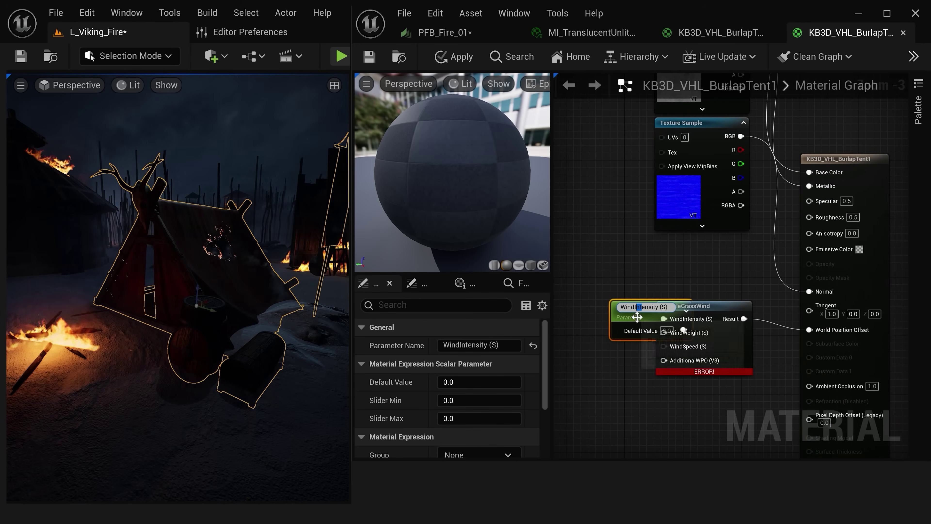
drag(638, 319, 595, 301)
right_click(664, 333)
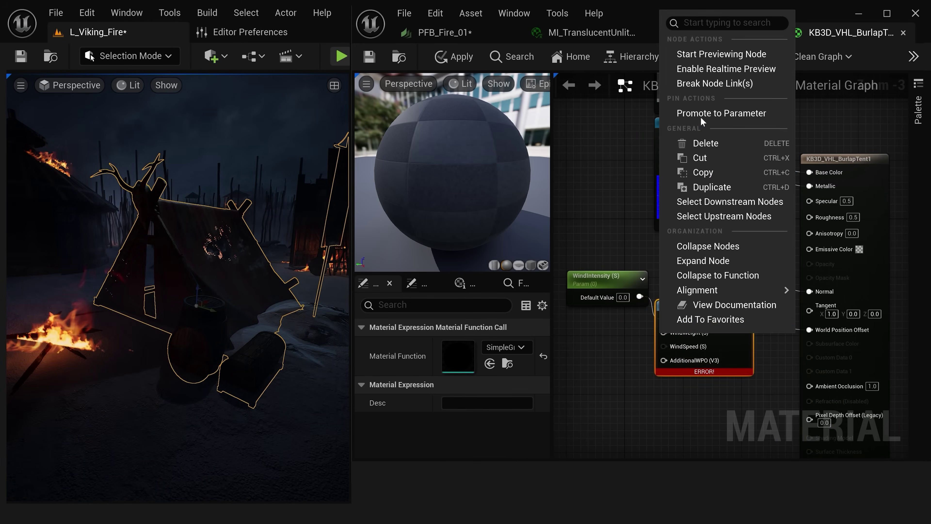
click(717, 112)
drag(638, 323, 586, 376)
- Promote SimpleGrassWind's WindSpeed and AdditionalWPO inputs to parameters and arrange the parameter nodes in a column beside it
right_click(664, 347)
click(716, 126)
click(650, 396)
right_click(663, 360)
click(716, 140)
right_drag(671, 374, 671, 221)
drag(666, 212, 618, 296)
click(696, 254)
right_drag(696, 253, 729, 339)
- Set the parameter defaults to WindIntensity 0.5, WindWeight 0.5 and WindSpeed 1.0, and apply the material
click(655, 229)
text(0.5)
key(Tab)
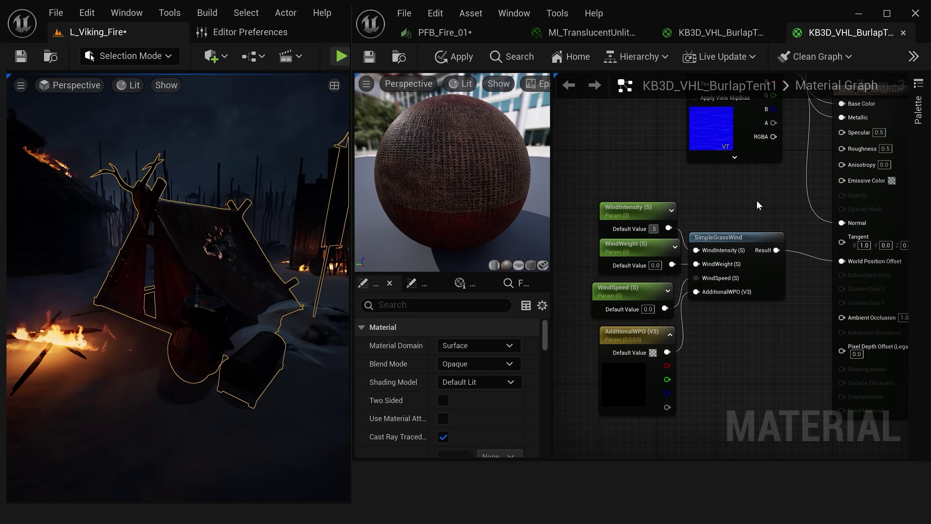
text(0.5)
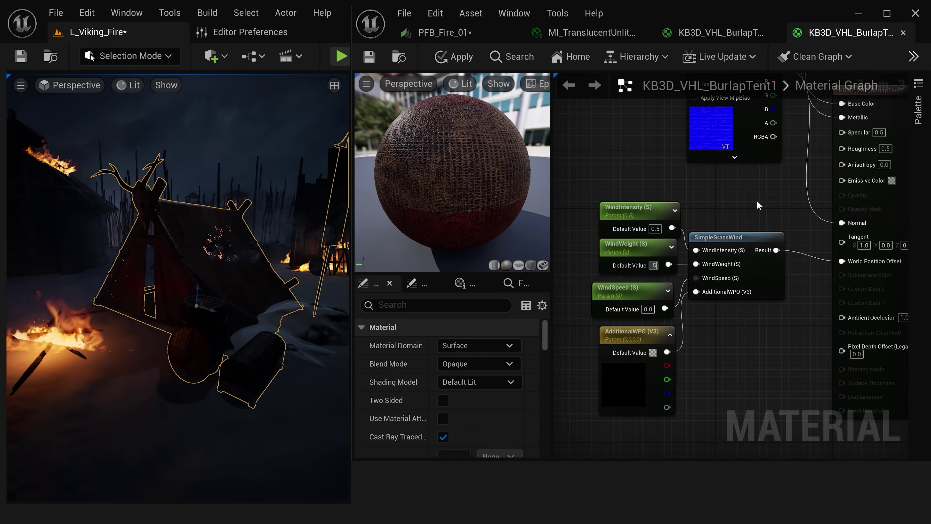
key(Return)
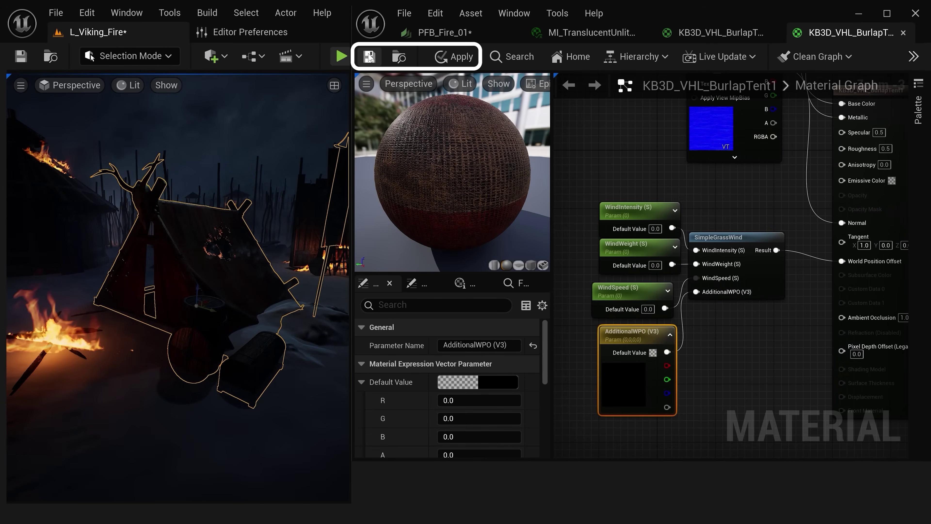
click(454, 57)
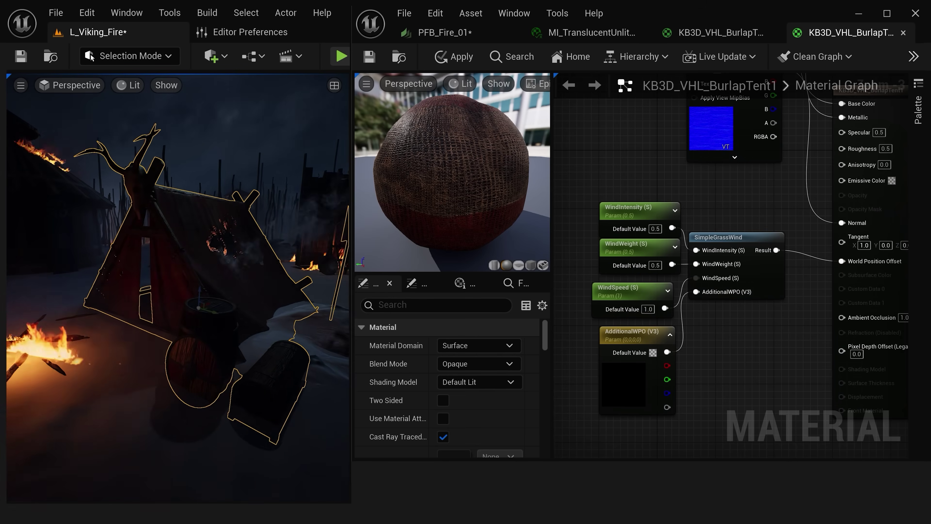
- Shift the wind nodes away from the material output and add a Vertex Color node below SimpleGrassWind
scroll(226, 285, up, 5)
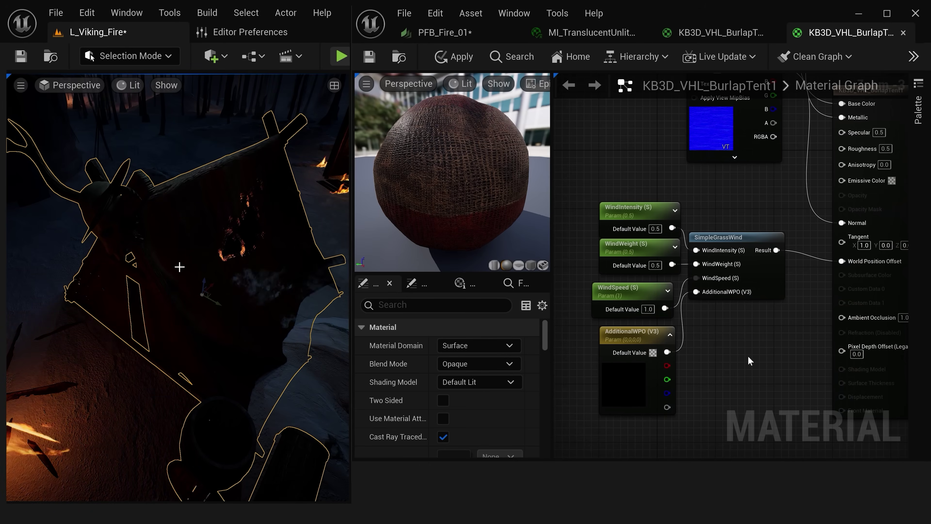
drag(749, 357, 630, 220)
drag(746, 245, 708, 229)
right_click(722, 333)
text(vertex)
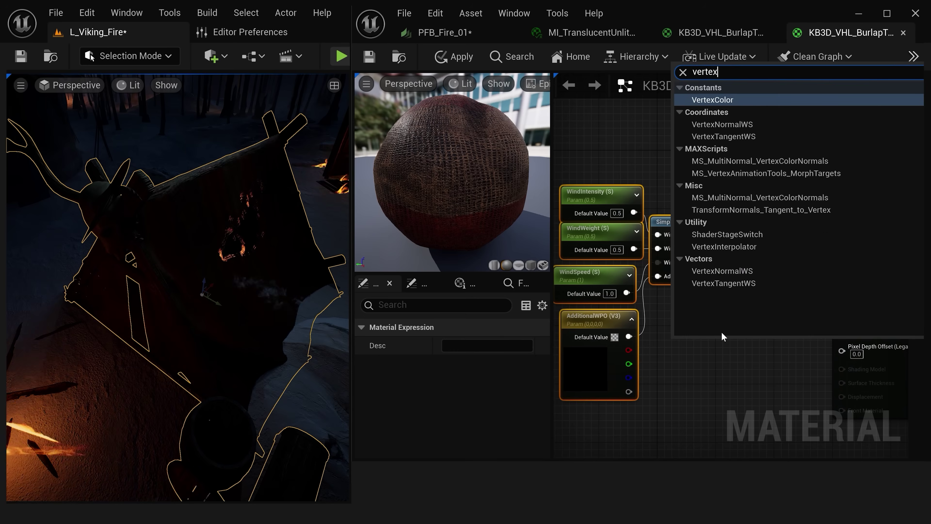
key(Return)
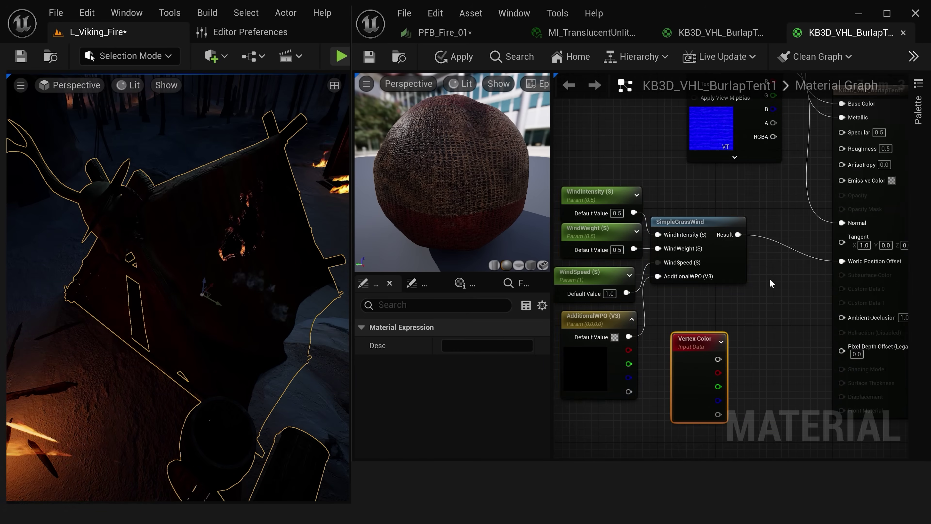
- Add a Lerp node, connect the SimpleGrassWind Result to its A input, and set B to 0
key(l)
click(771, 273)
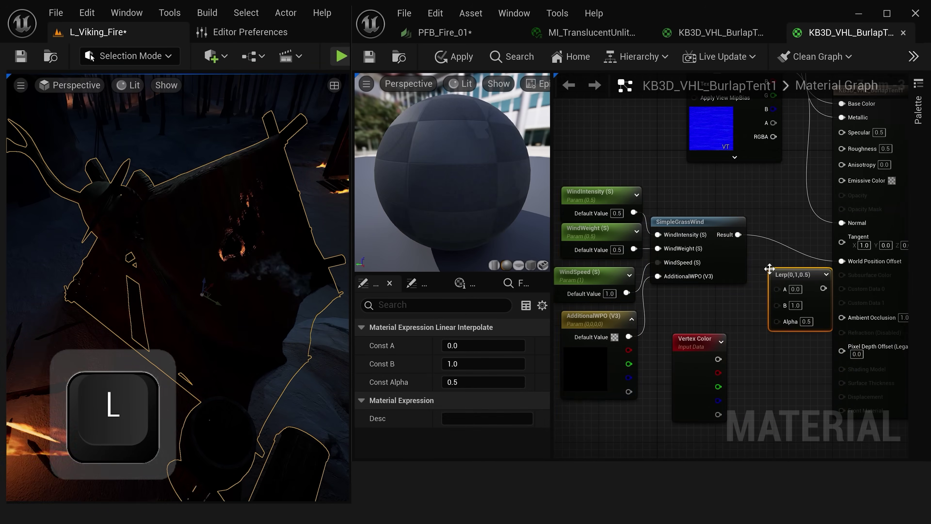
drag(738, 237, 738, 236)
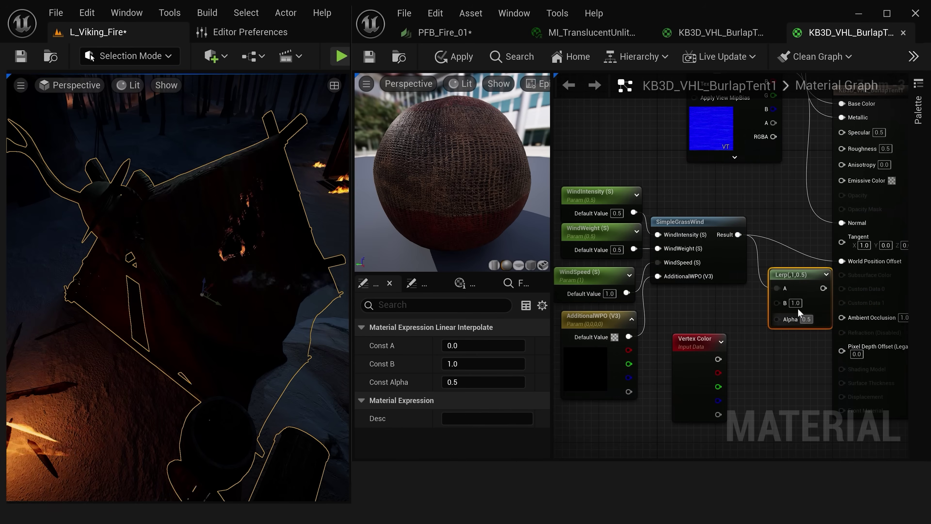
click(800, 303)
text(0)
key(Return)
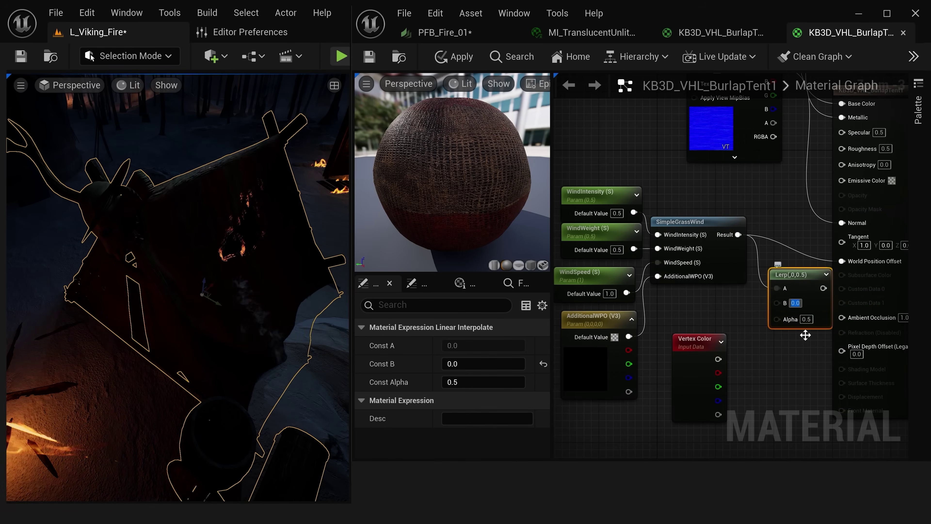
- Connect Vertex Color's red channel to the Lerp Alpha and the Lerp output to World Position Offset, and save the material
drag(718, 373, 782, 319)
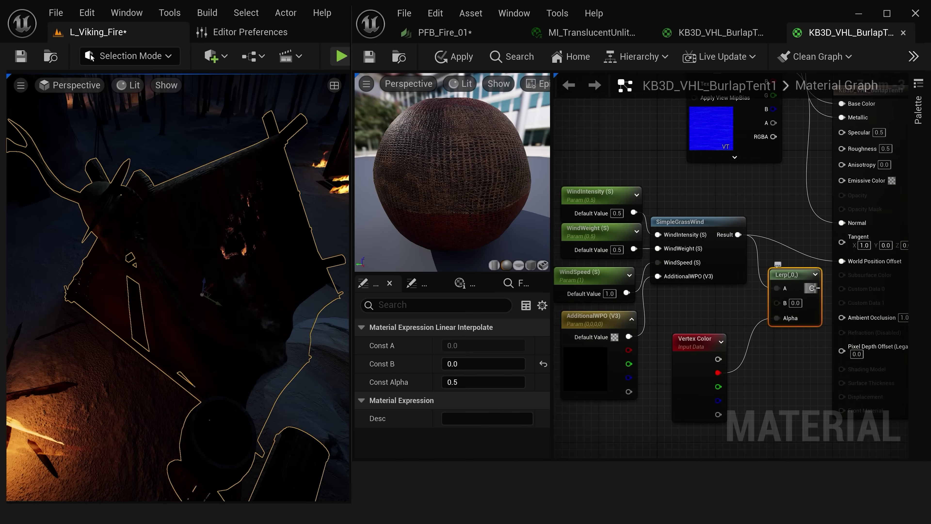
drag(812, 288, 857, 261)
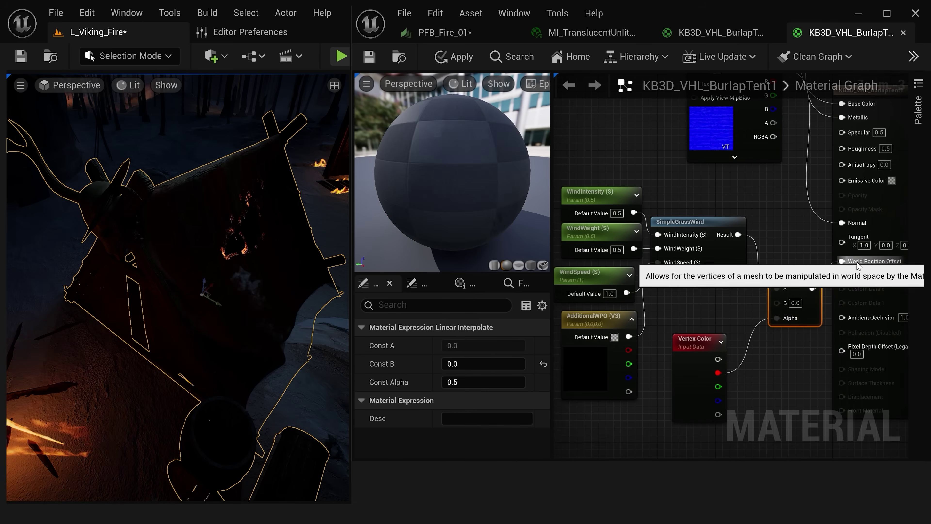
click(796, 368)
click(370, 57)
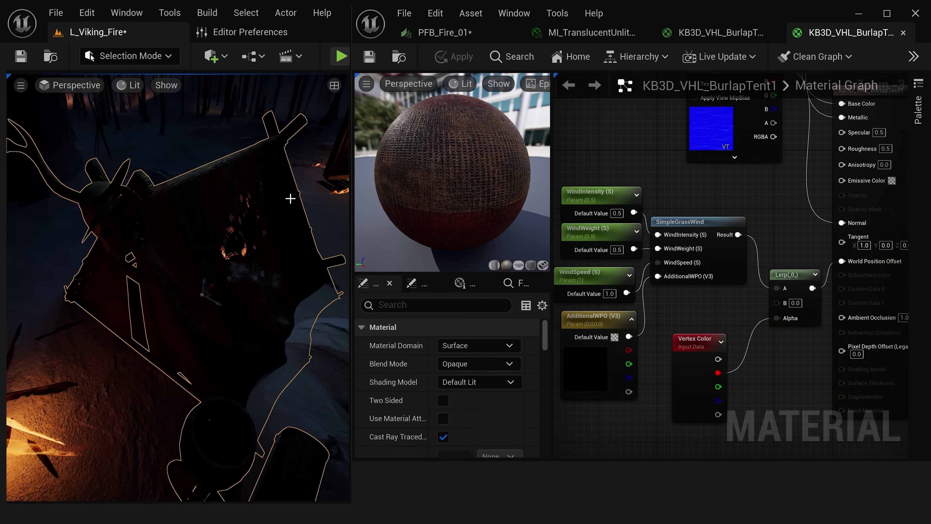
- Switch the level editor to Mesh Paint mode and activate the vertex color Paint tool for the tent
click(126, 57)
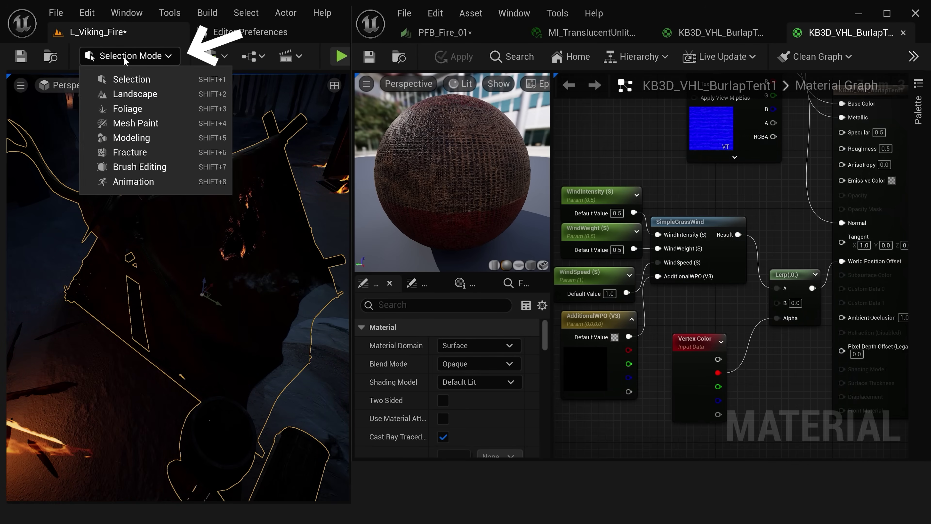
click(131, 123)
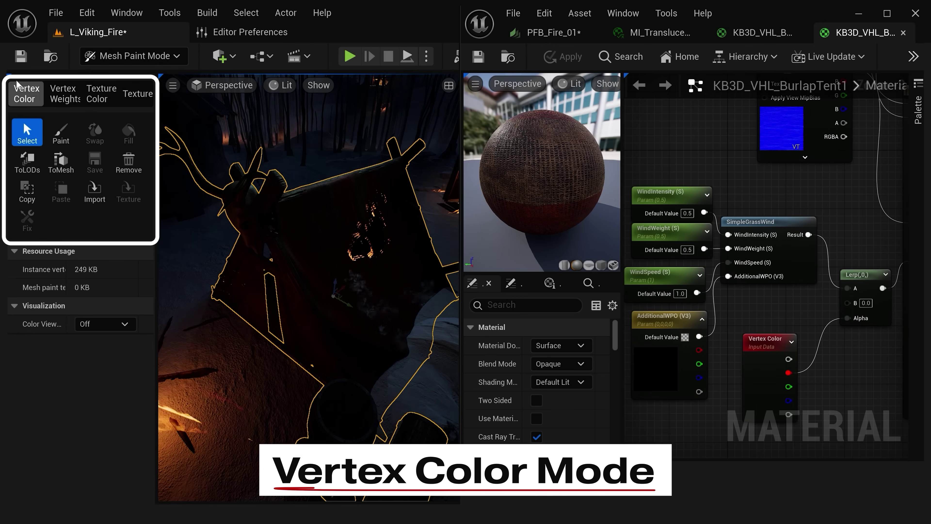
click(60, 132)
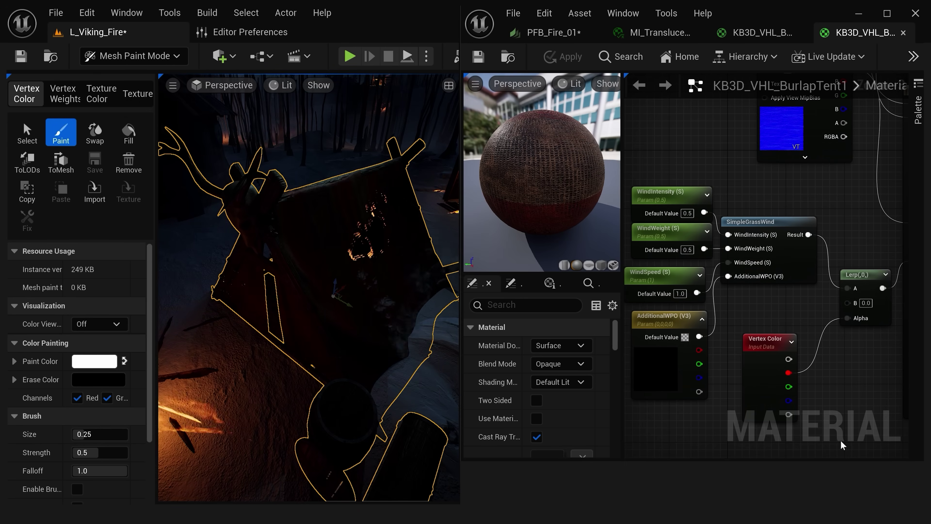
- Set the paint brush falloff to 0.5 and the color view mode to Red Channel
click(111, 403)
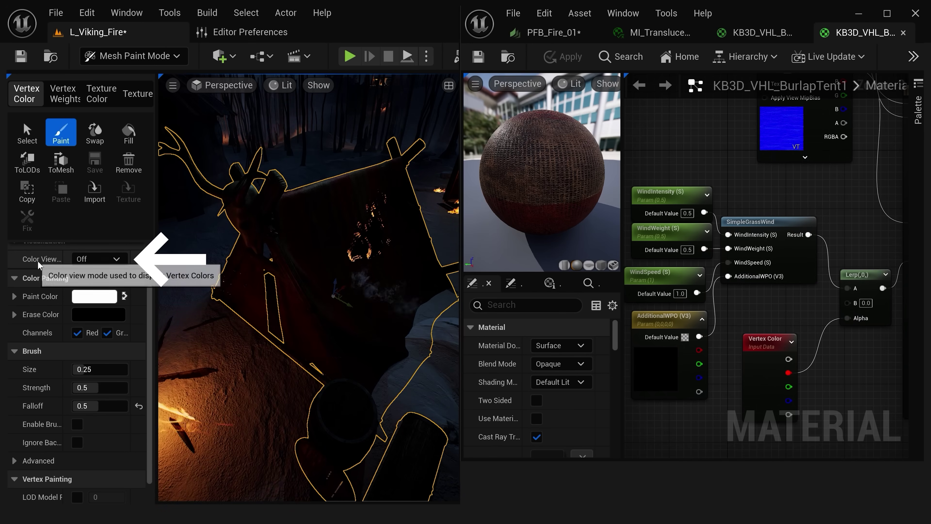
click(77, 259)
click(97, 310)
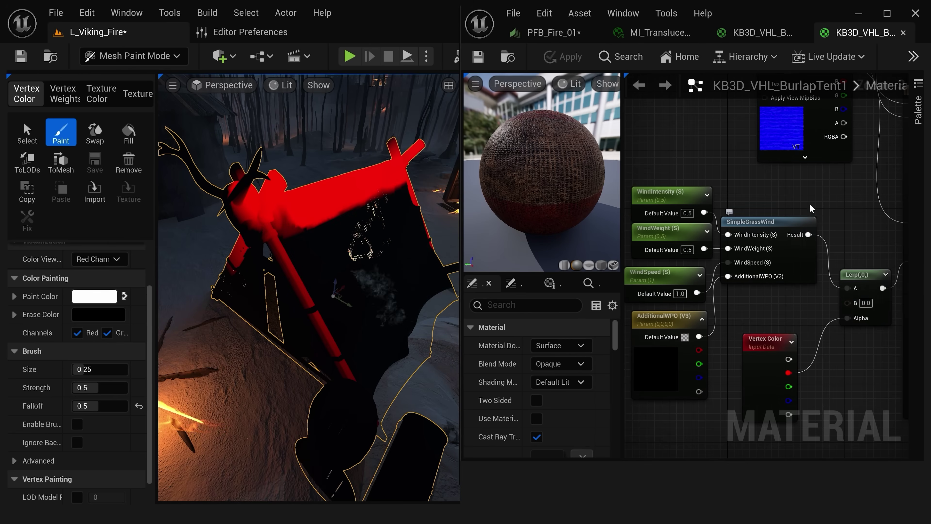
drag(820, 201, 722, 304)
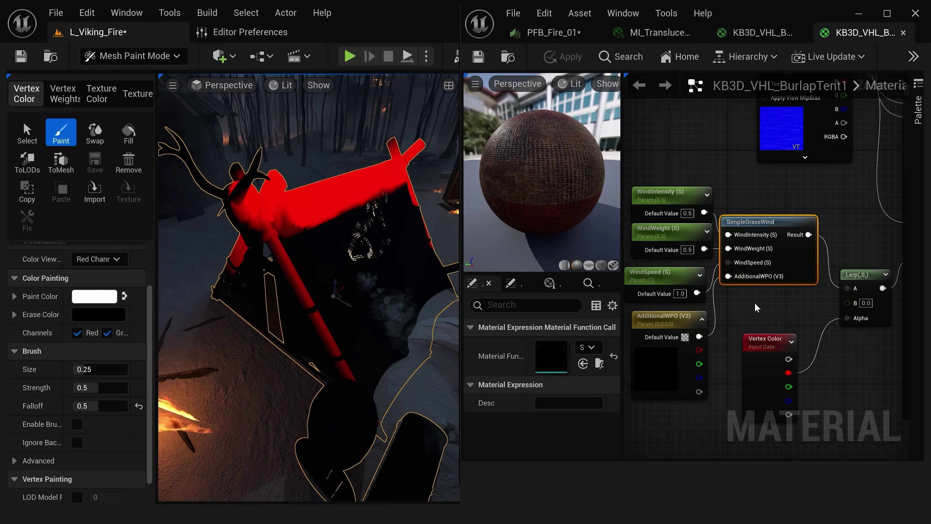
click(756, 304)
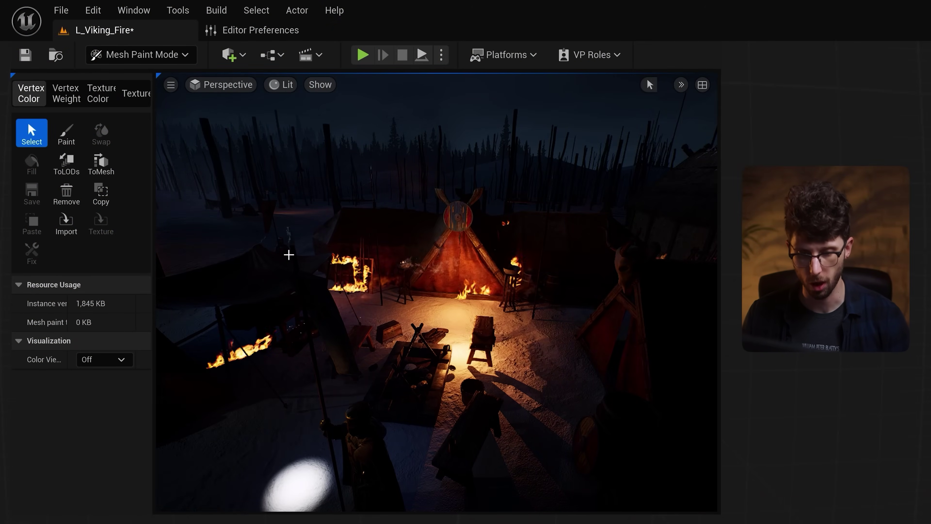
- Show the vertex colors in the Red Channel color view mode and examine the painting on the central tent
click(101, 360)
click(88, 413)
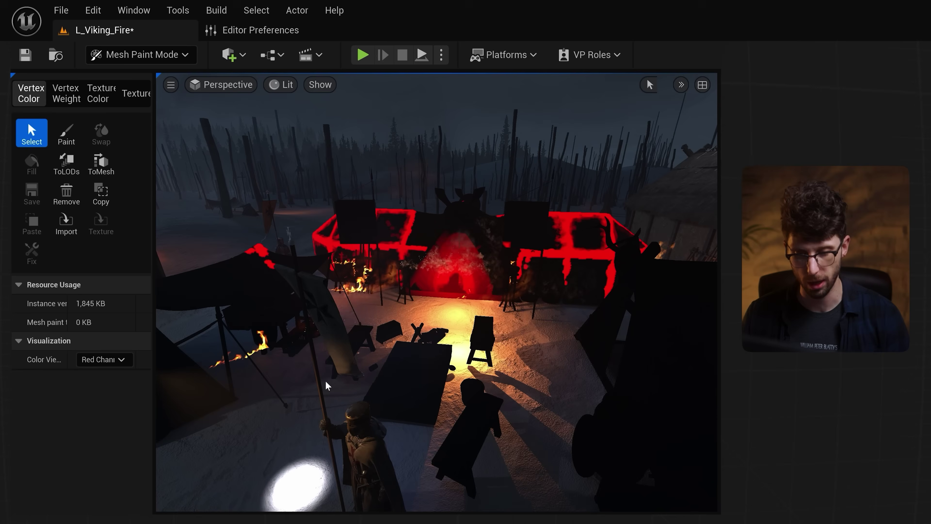
mouse_move(436, 292)
right_down()
mouse_move(426, 288)
mouse_move(513, 289)
mouse_move(477, 299)
right_up()
key(w)
key(s)
right_drag(684, 305, 605, 310)
key(w)
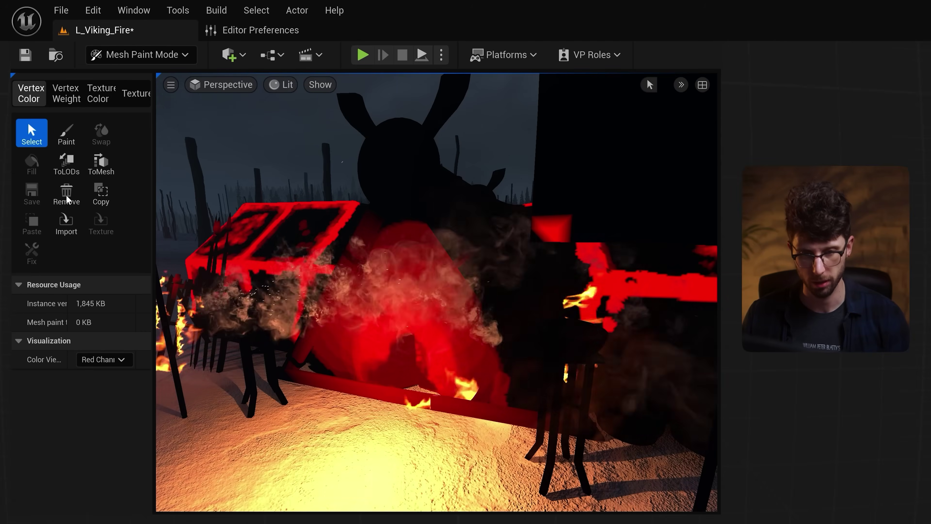
- Activate vertex color painting, set the paint color to gray 0.435378, and paint over the central tent's front cloth
click(65, 133)
click(90, 330)
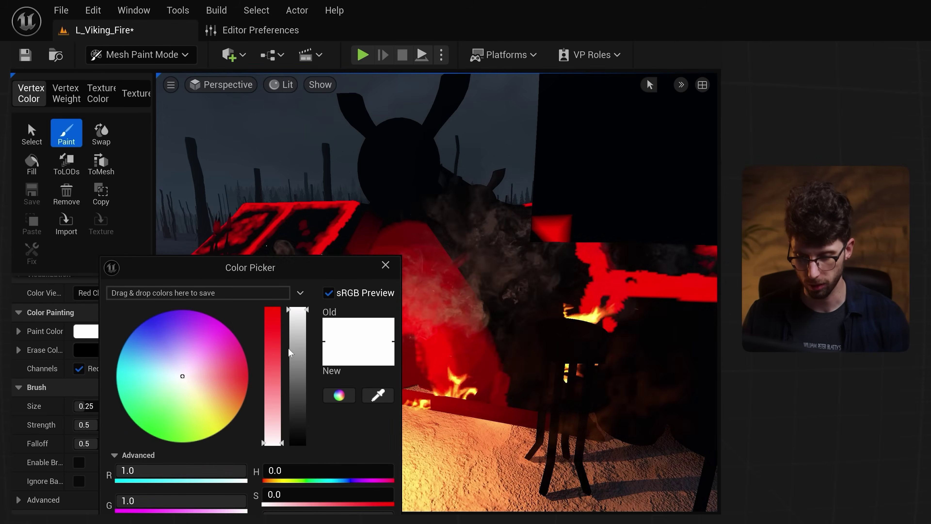
drag(298, 310, 298, 382)
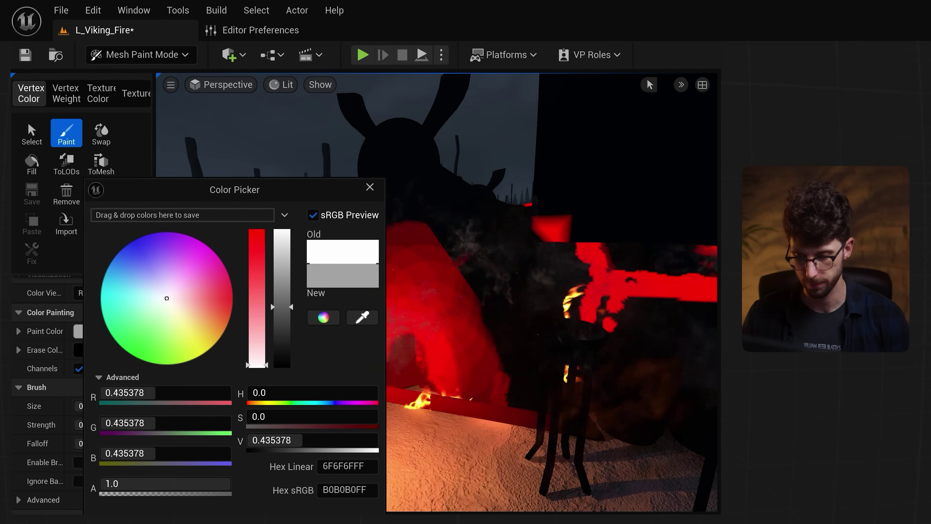
click(288, 517)
drag(436, 349, 411, 234)
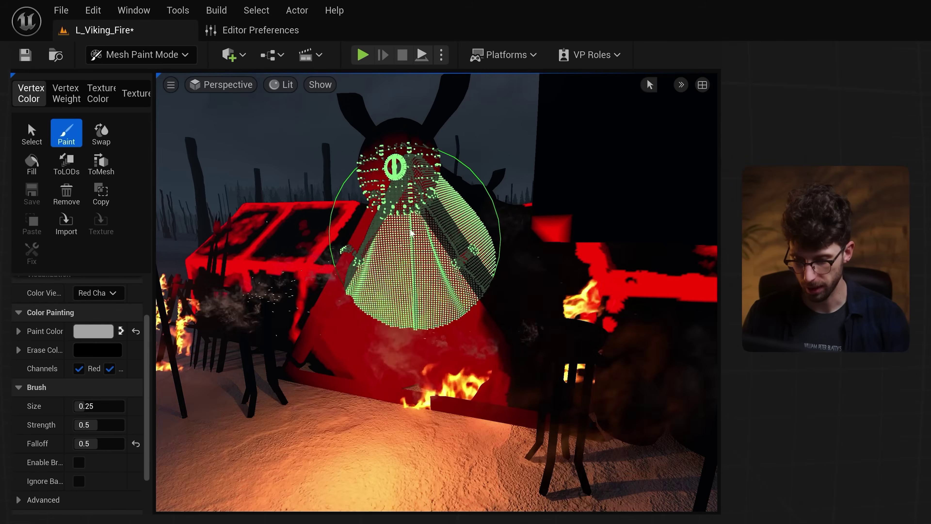
- Turn the color view mode off and set the paint color to a lighter gray with value 0.728588
click(86, 294)
click(86, 309)
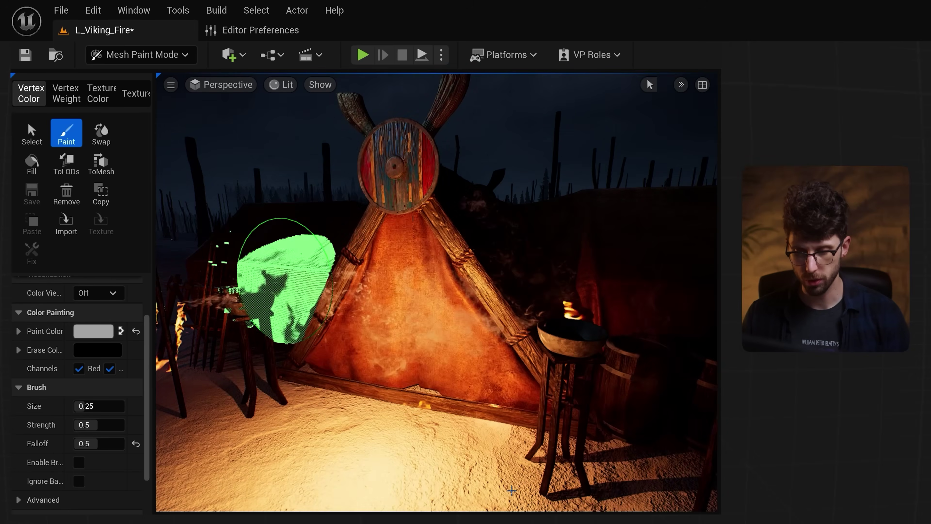
click(108, 328)
drag(301, 346, 301, 344)
drag(318, 275, 223, 174)
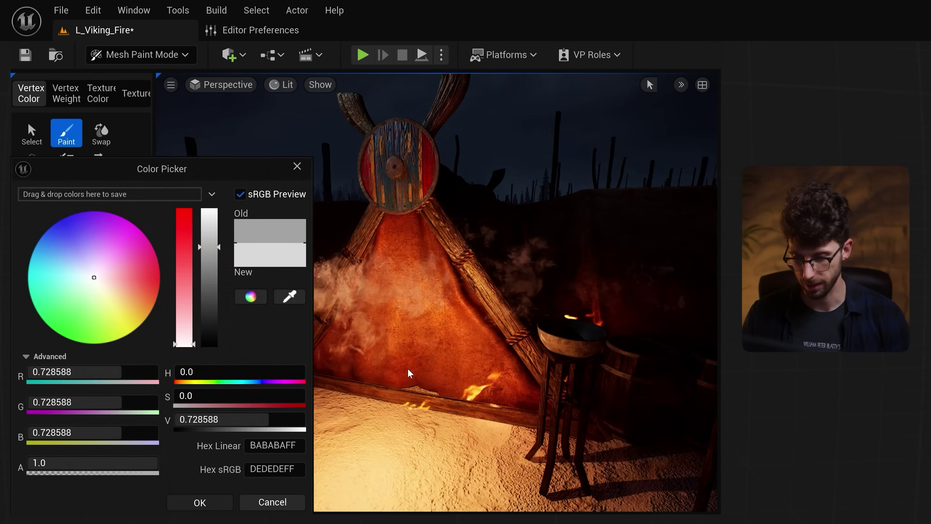
click(200, 501)
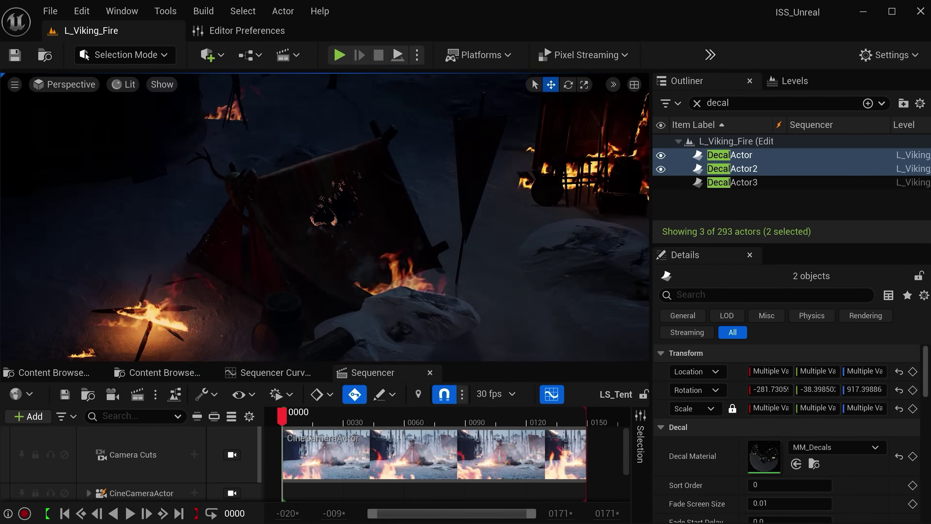
- Examine the two selected decals on the burnt tent cloth, toggling the display of their projection bounds
alt+drag(511, 243, 505, 232)
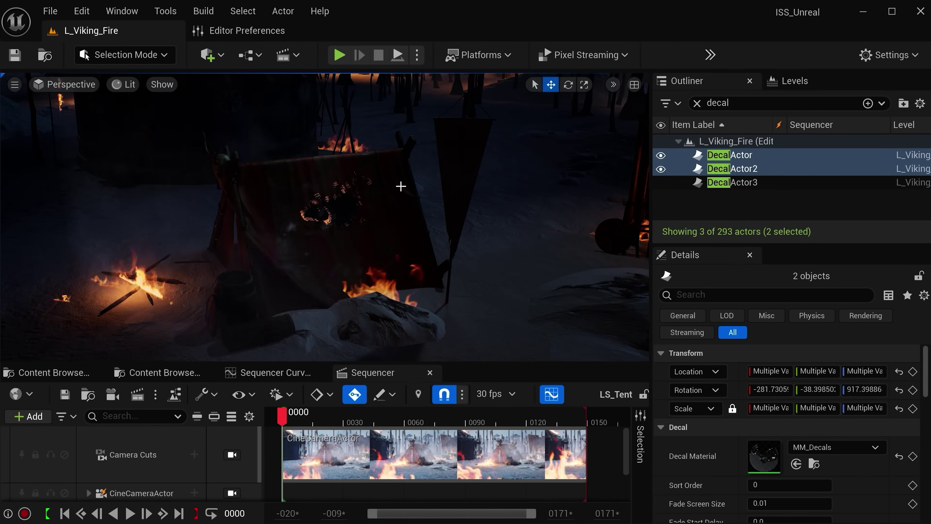
right_drag(354, 200, 346, 225)
key(g)
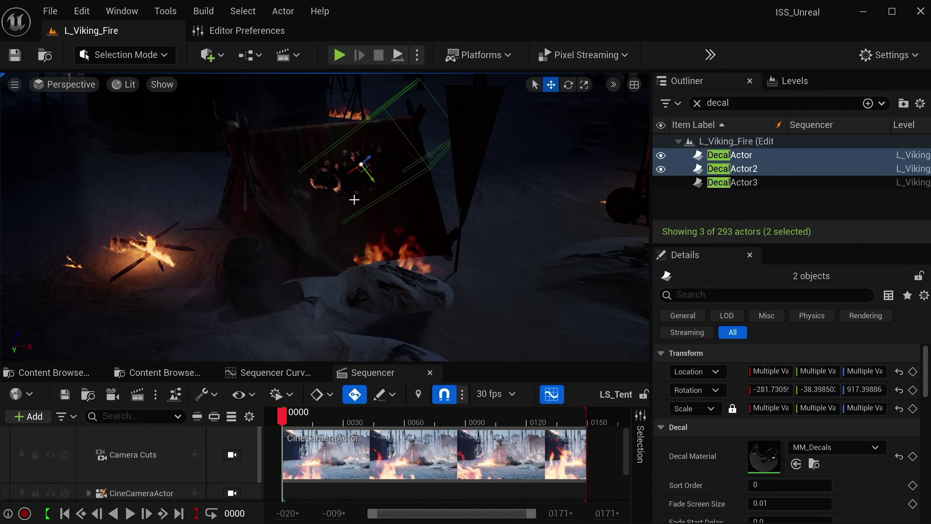
key(g)
drag(367, 167, 395, 184)
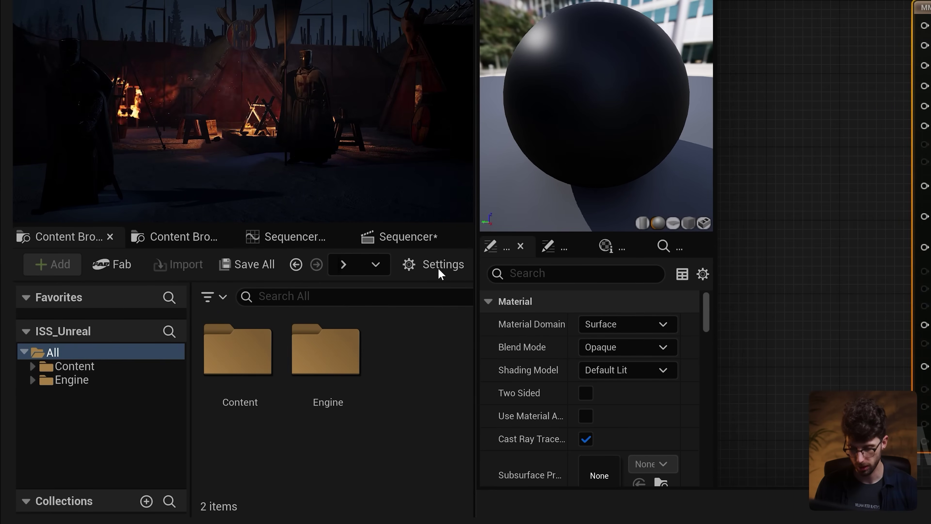
- Check the content browser's Show Engine Content option and search the Engine folder for smoke
click(440, 271)
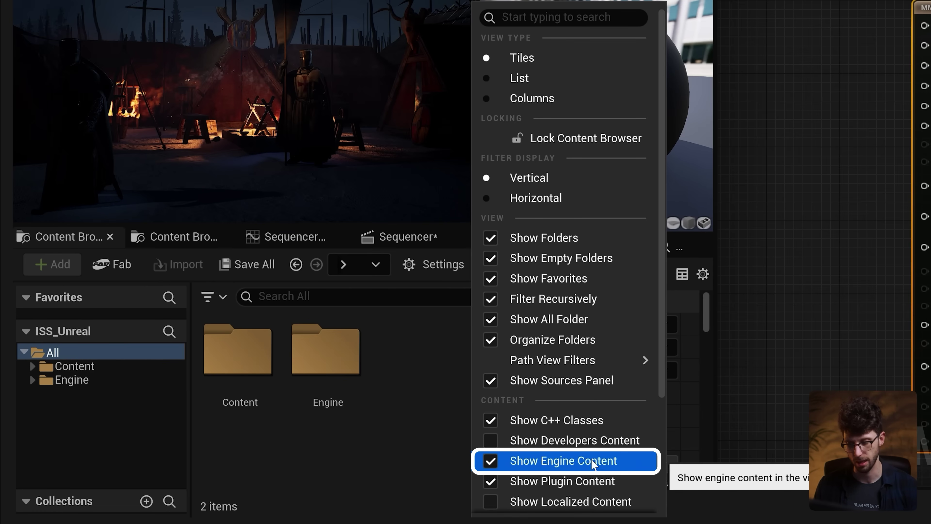
click(276, 462)
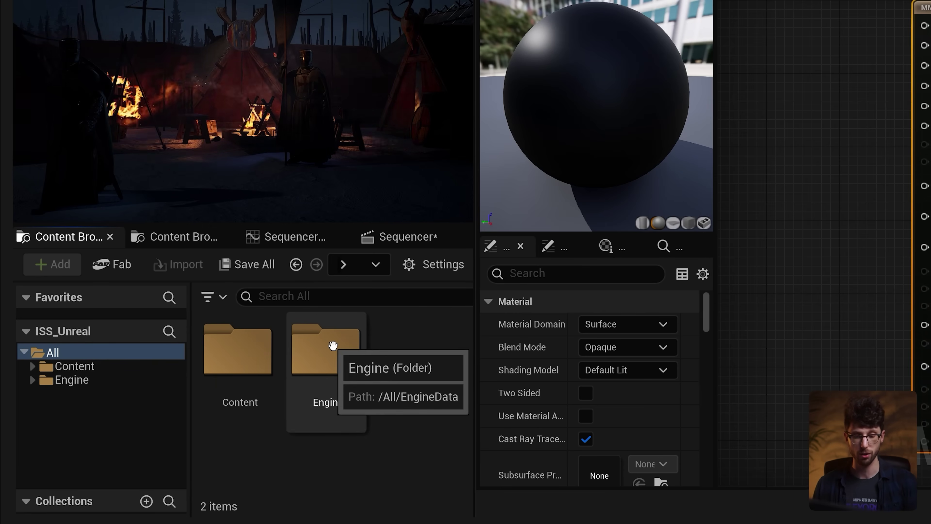
double_click(319, 392)
click(300, 296)
text(sm)
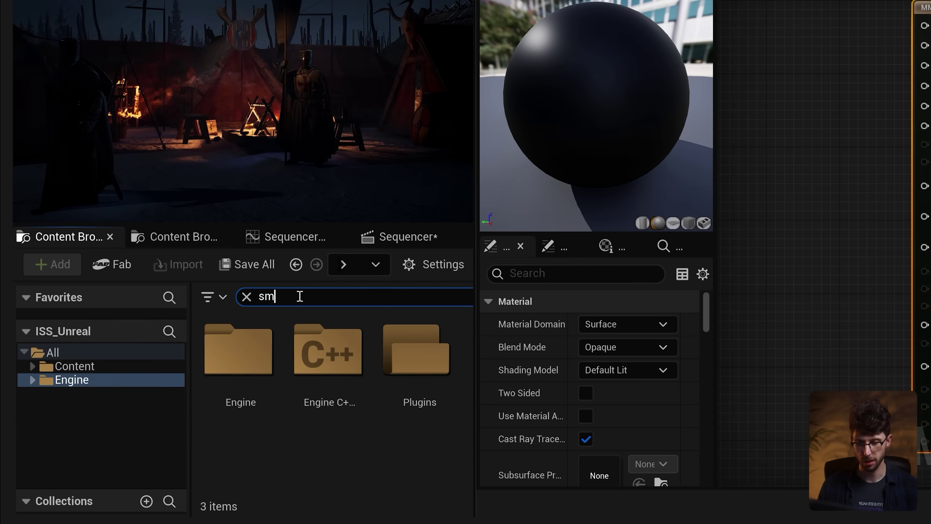
text(oke)
scroll(351, 385, down, 4)
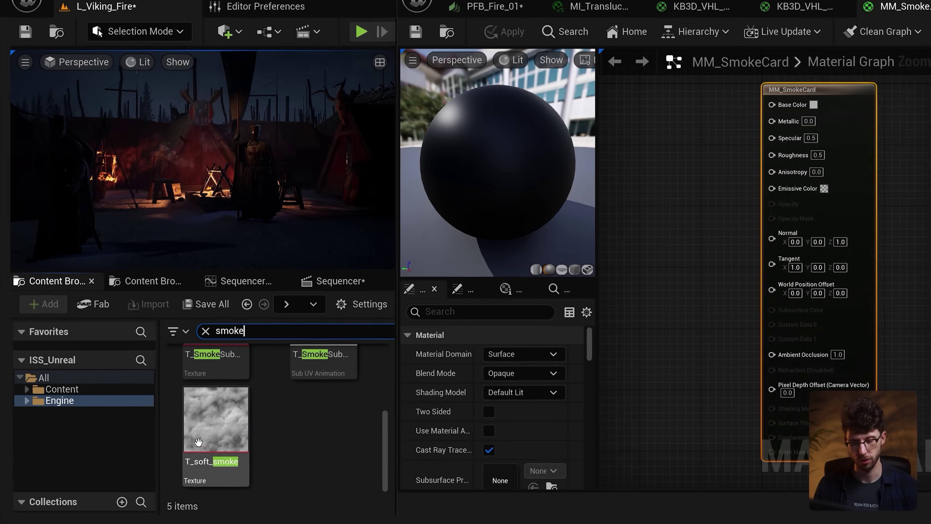
- Add the T_soft_smoke texture to the MM_SmokeCard graph and connect its RGB output to Base Color
drag(248, 463, 591, 162)
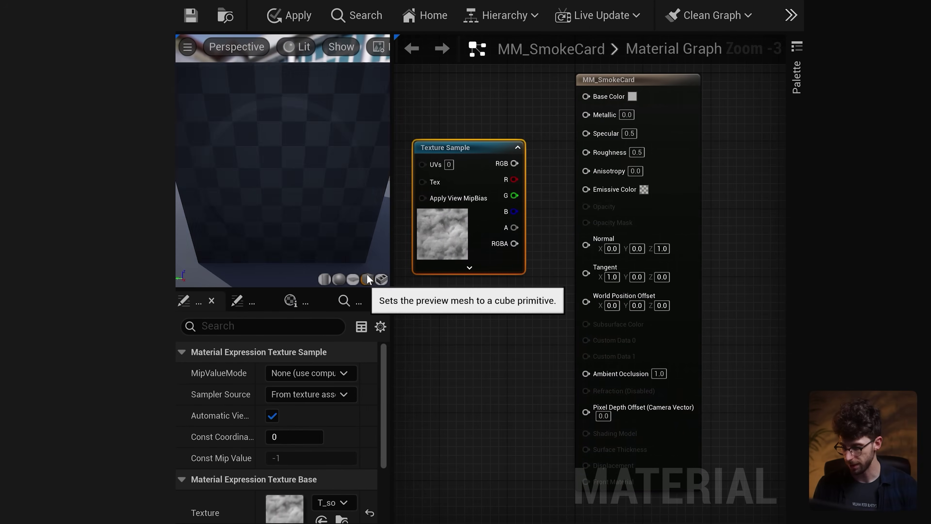
click(563, 280)
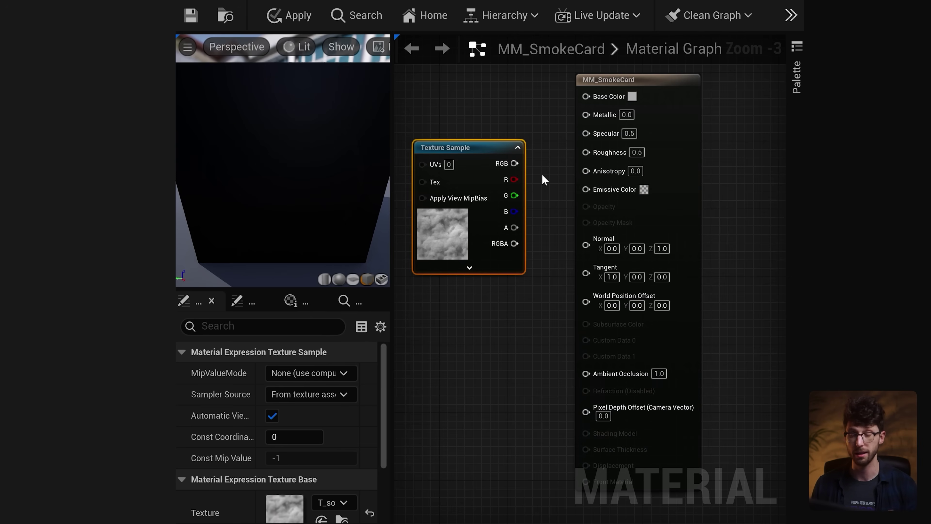
drag(515, 164, 586, 96)
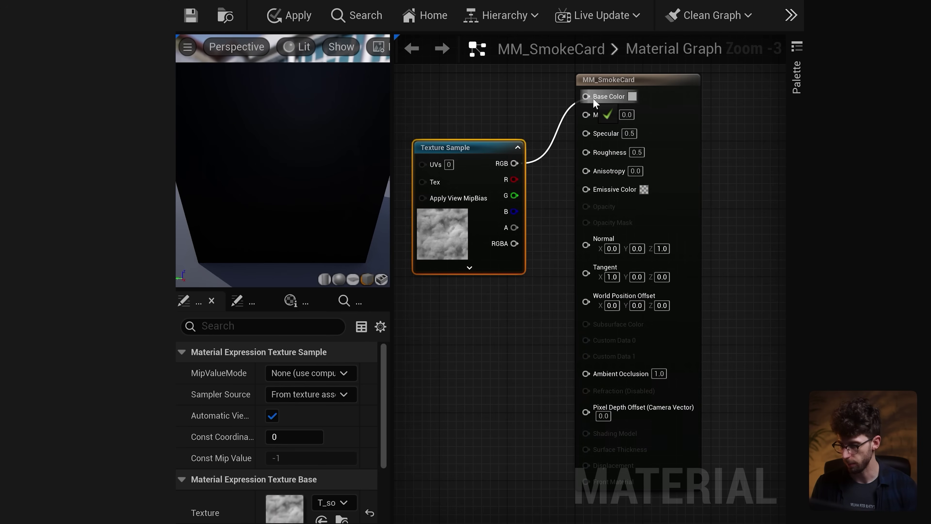
- Add a Panner node and connect its output to the smoke Texture Sample's UVs input
scroll(447, 302, down, 1)
right_drag(448, 300, 576, 290)
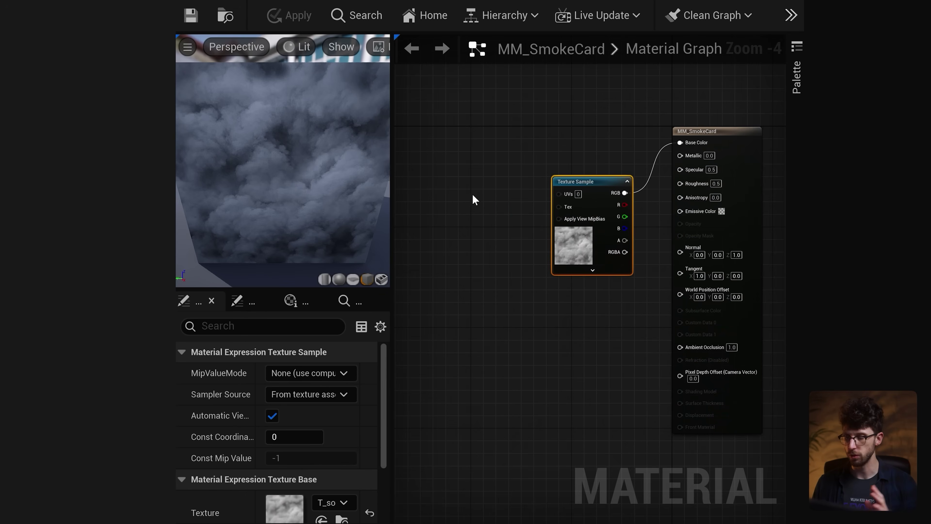
right_click(436, 208)
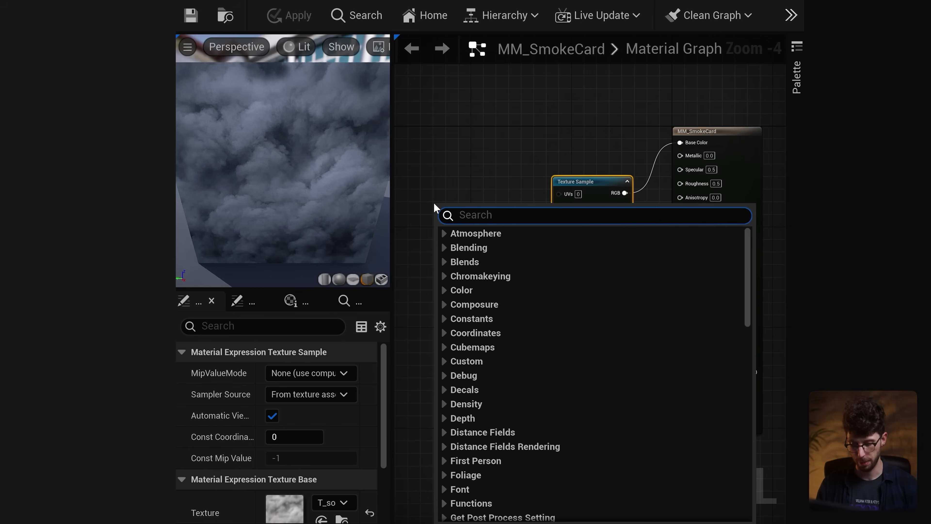
text(pan)
key(Return)
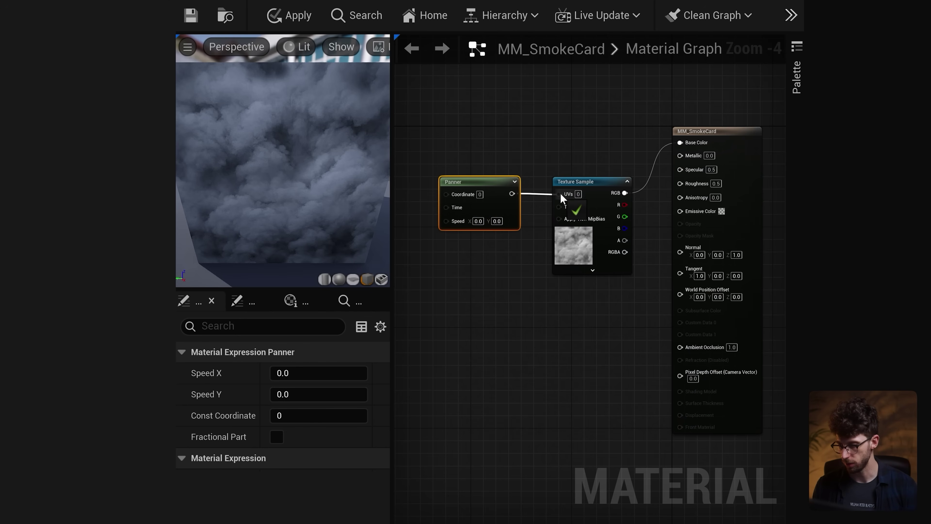
drag(563, 198, 564, 198)
- Set the Panner's X speed to -0.25
scroll(564, 197, up, 2)
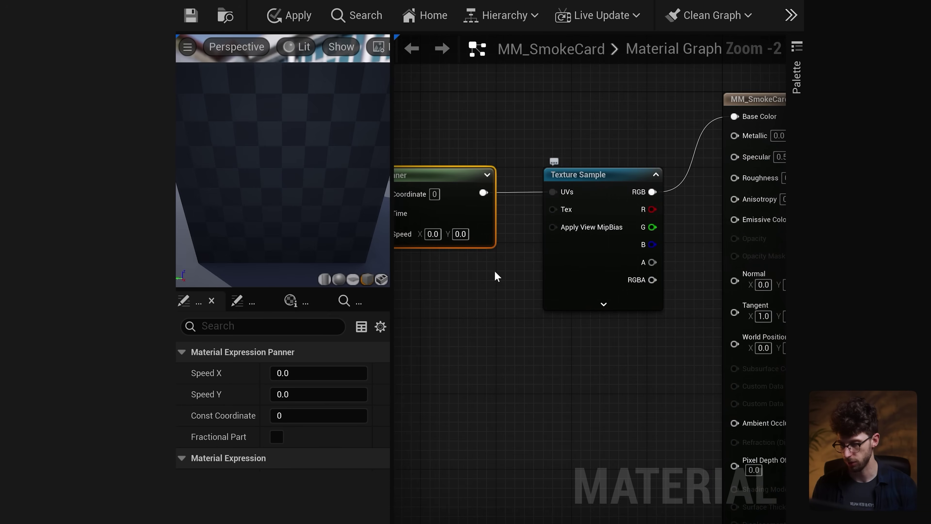
right_drag(500, 275, 573, 262)
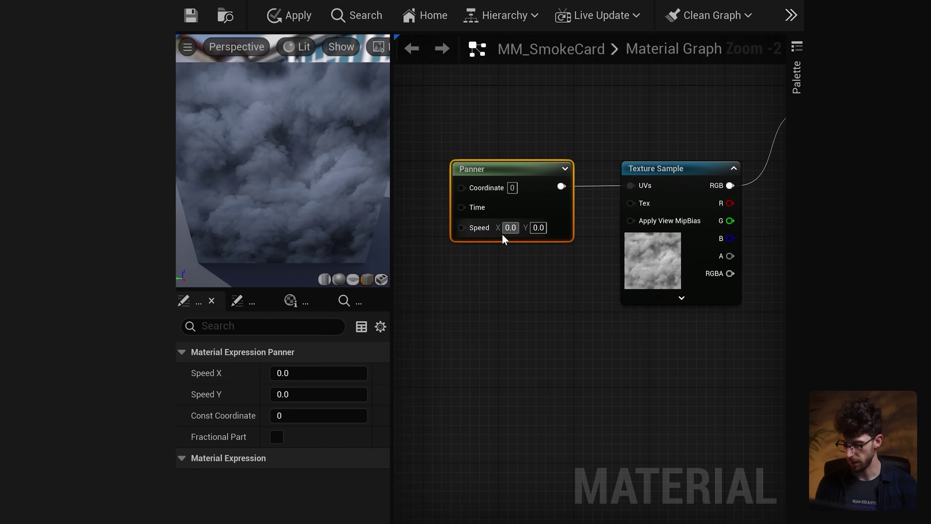
text(-.25)
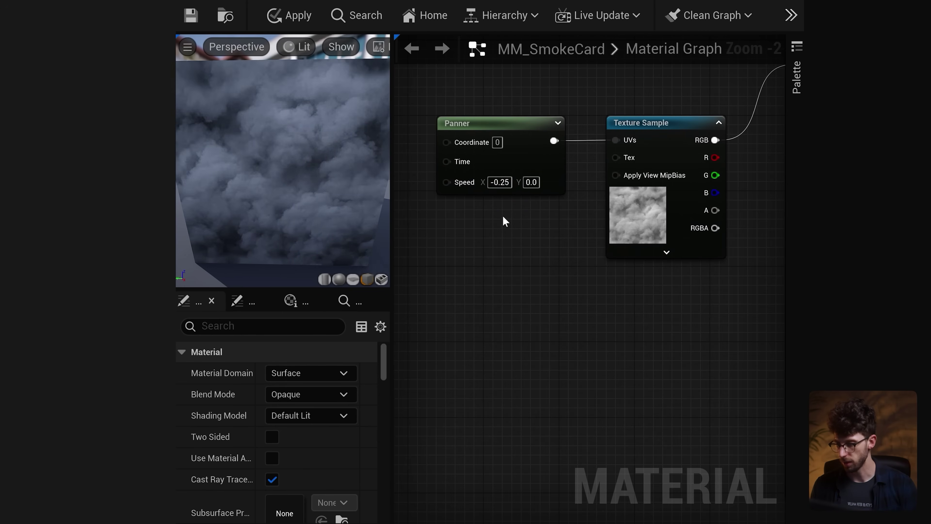
- Add a scalar parameter named SpeedX beside the Panner node
right_drag(504, 220, 541, 227)
scroll(536, 225, down, 2)
key(s)
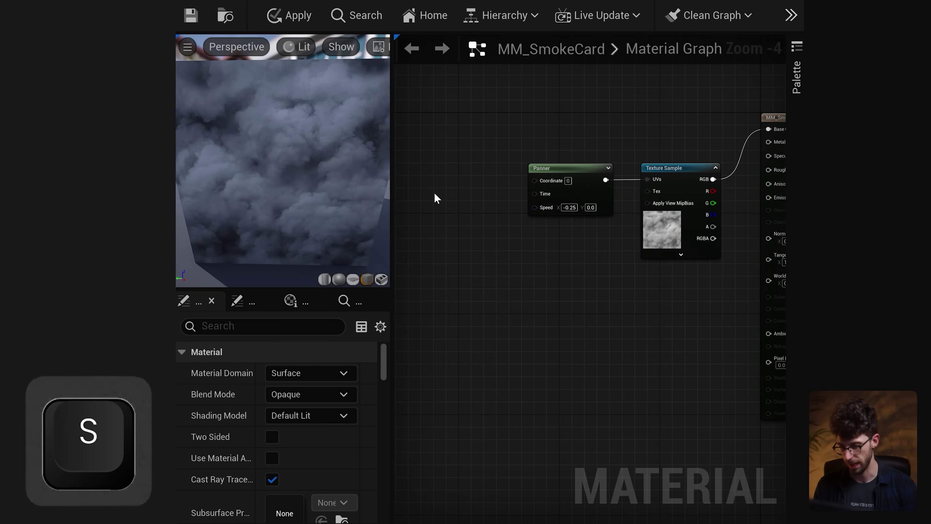
click(435, 196)
text(SpeedX)
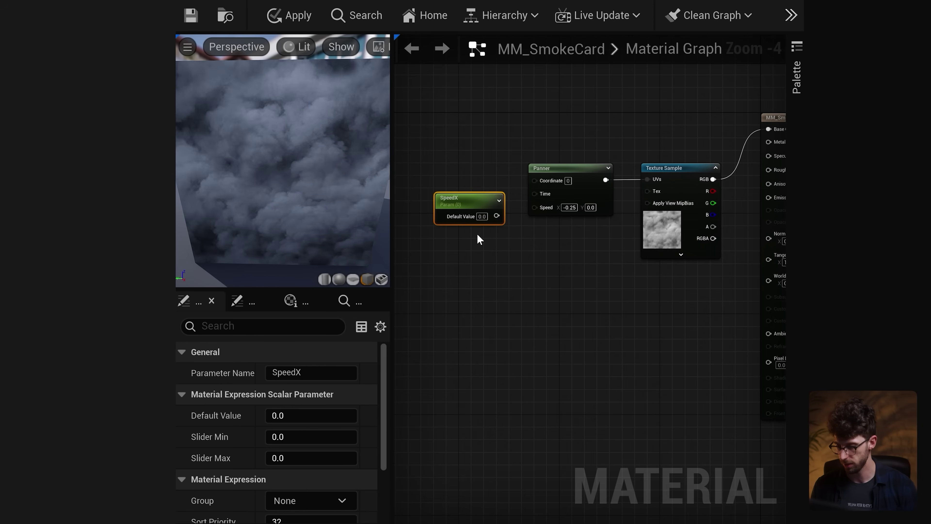
- Duplicate the SpeedX parameter, place the copy below the original, and rename it SpeedY
key(ctrl+d)
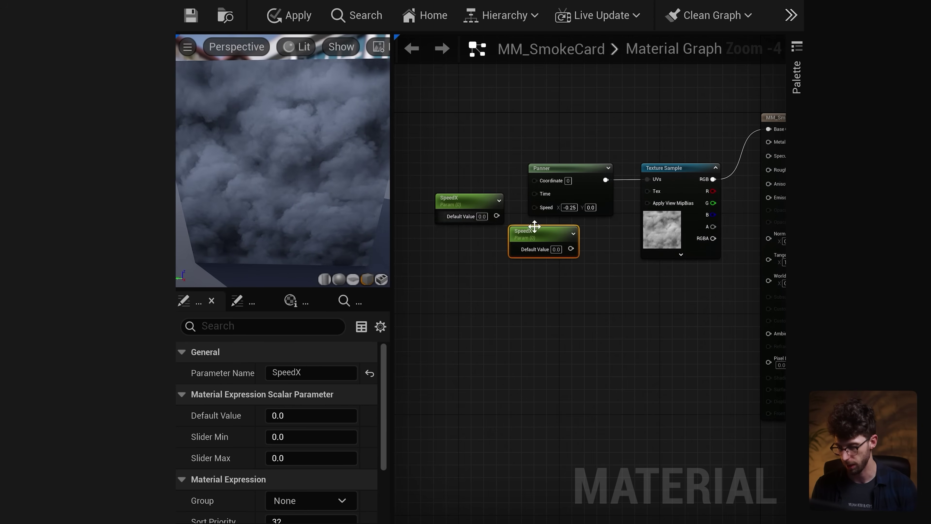
drag(533, 229, 463, 236)
double_click(463, 236)
text(SpeedY)
key(Return)
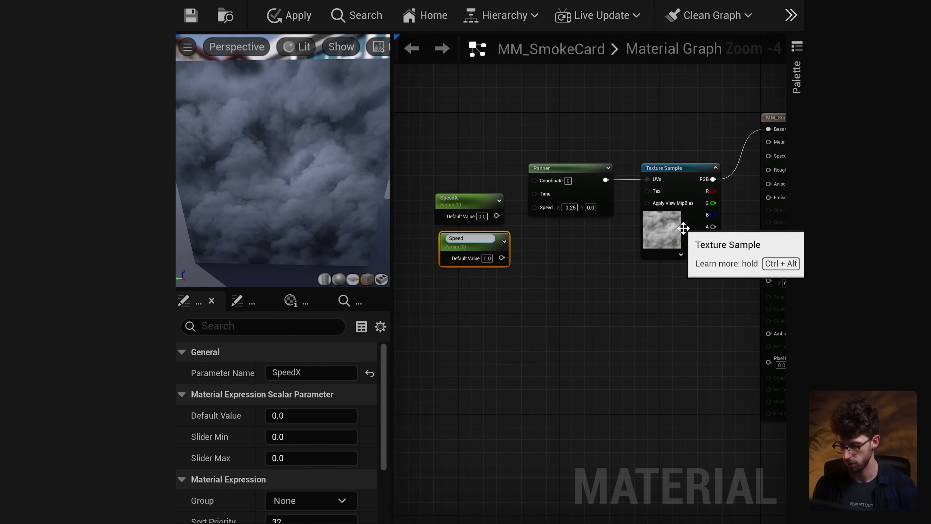
click(484, 227)
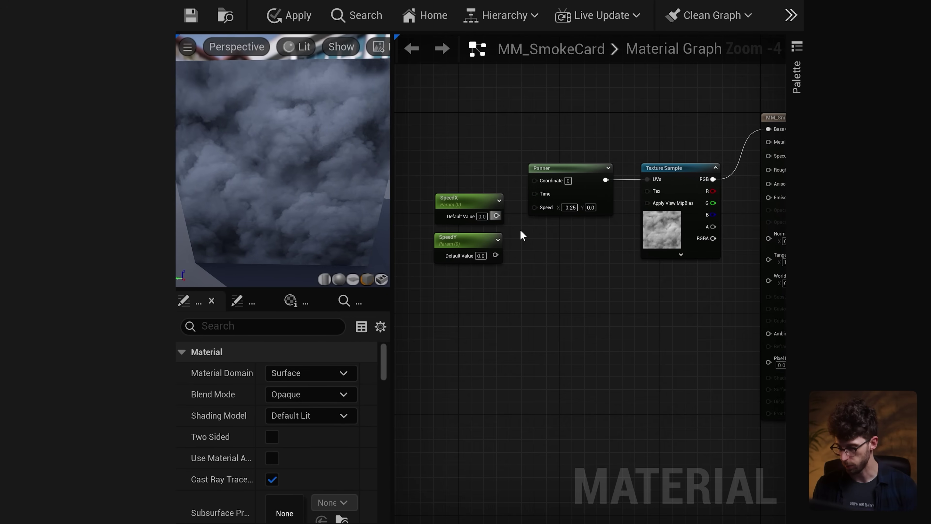
- Combine SpeedX and SpeedY as A and B in an AppendVector node and connect its output to the Panner's Speed
drag(496, 215, 521, 234)
text(append)
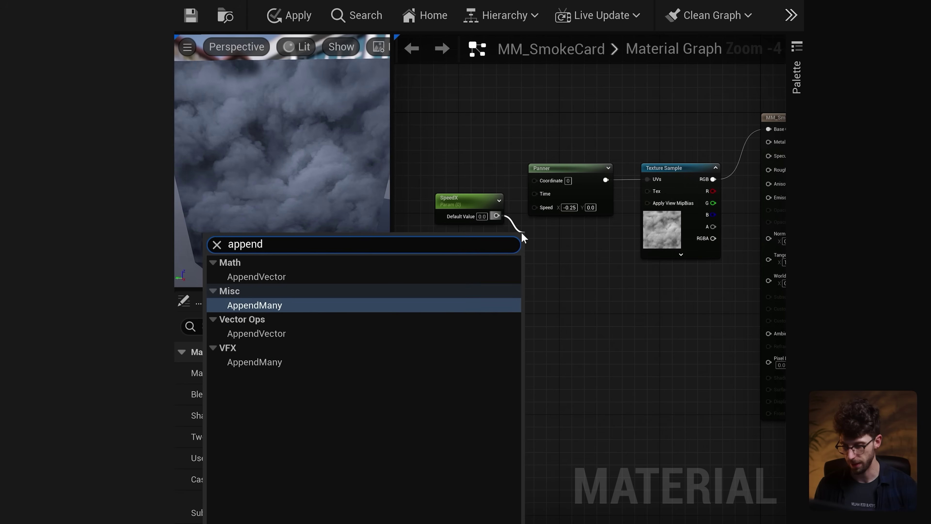
key(Up)
key(Return)
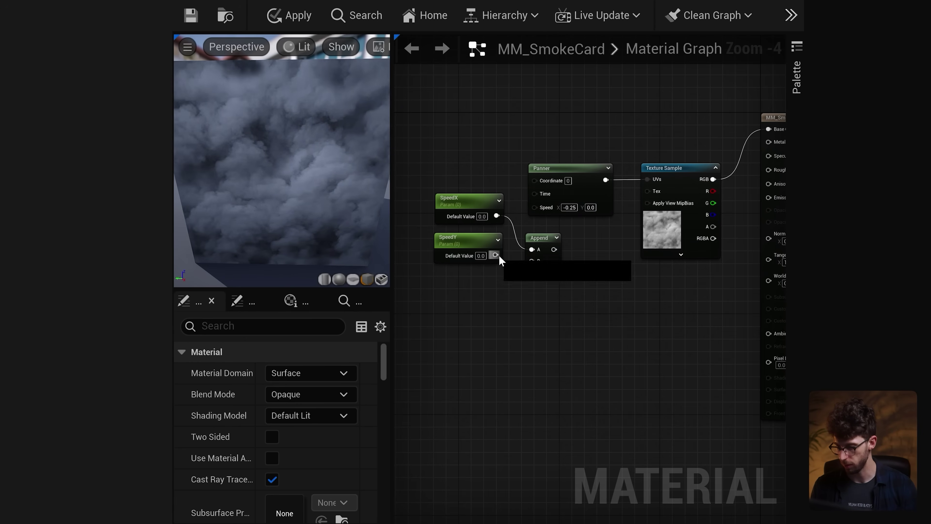
drag(496, 256, 534, 205)
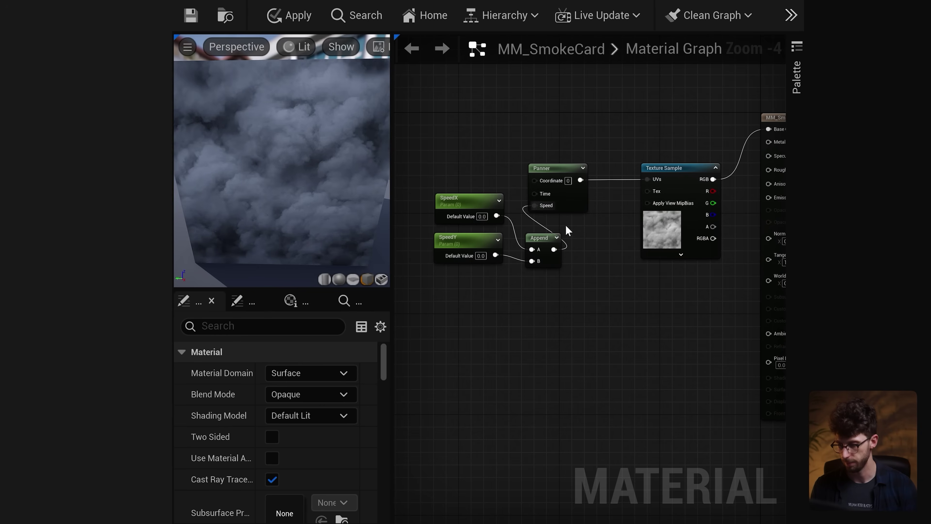
- Set the SpeedX parameter's default value to -0.25 and save the smoke material
text(-0.25)
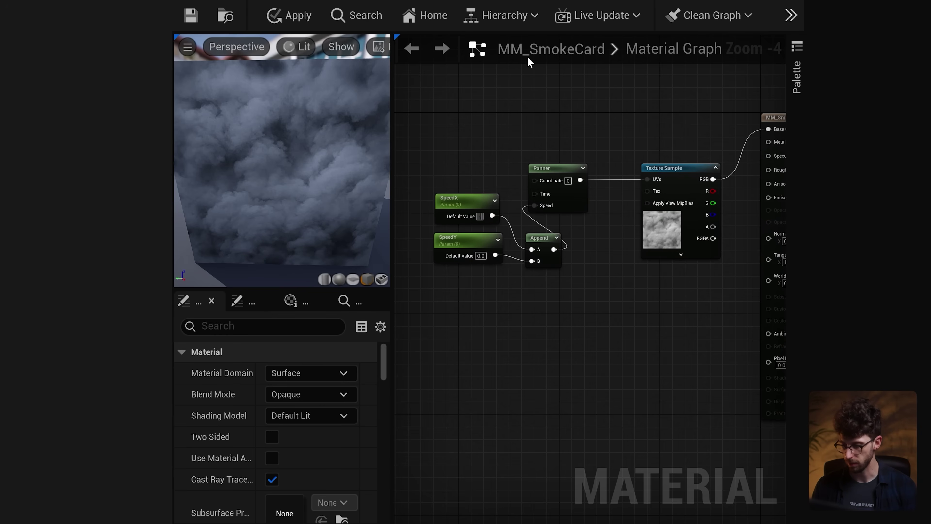
key(Return)
click(191, 15)
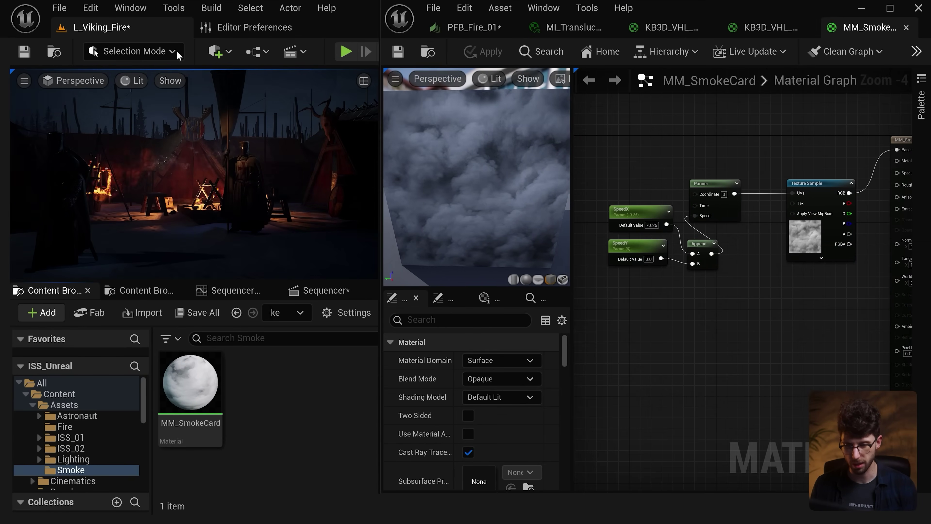
- Add a Plane shape to the level, stand it upright, and scale it up in front of the camp
click(220, 53)
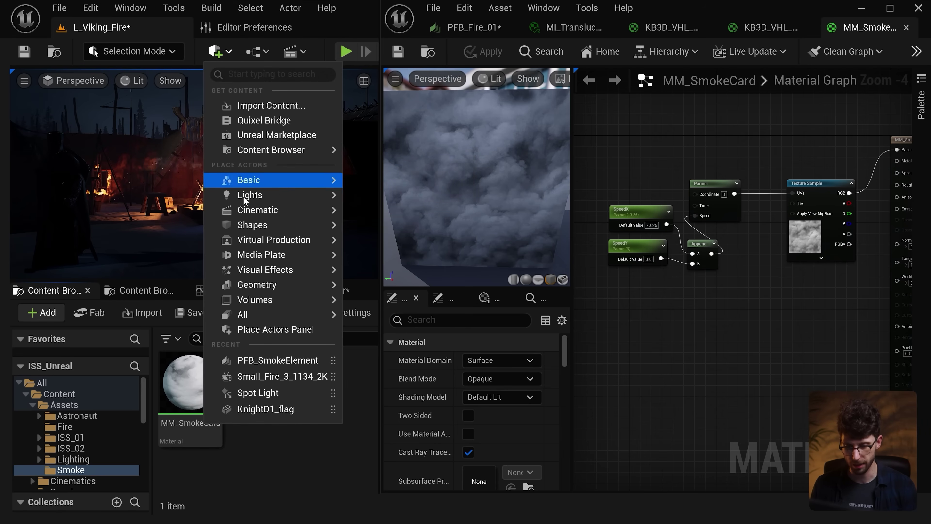
mouse_move(256, 224)
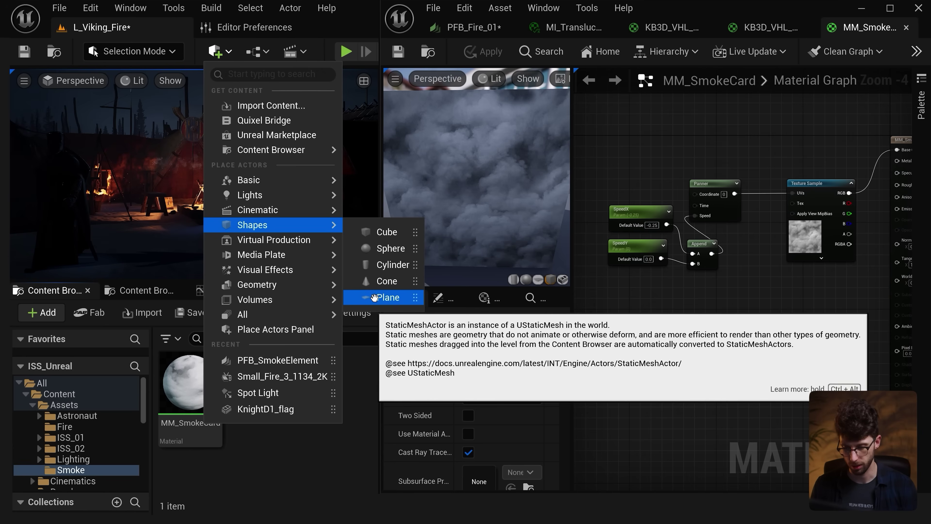
click(381, 297)
drag(207, 238, 241, 184)
key(e)
key(r)
key(w)
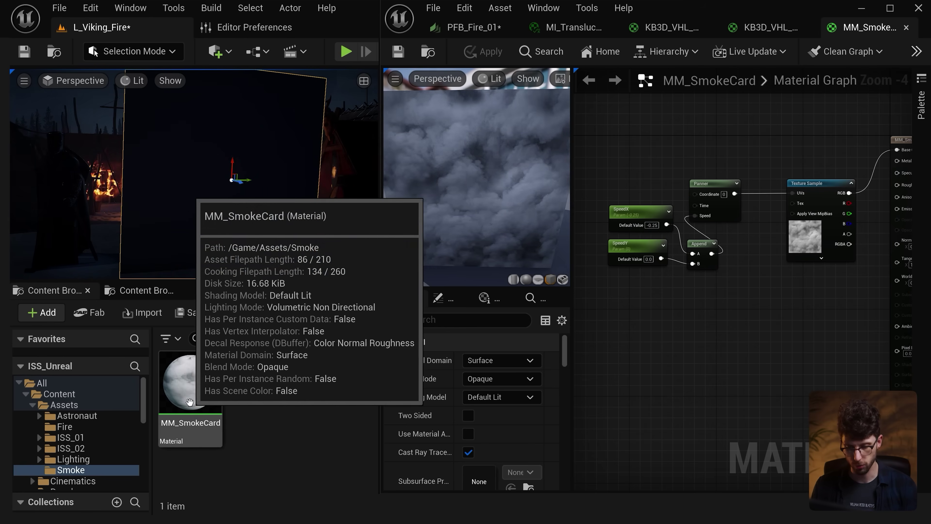
- Apply the MM_SmokeCard material to the upright plane and adjust the plane's rotation slightly
drag(184, 394, 248, 266)
key(e)
mouse_move(254, 164)
mouse_down()
mouse_move(250, 156)
mouse_move(255, 175)
mouse_up()
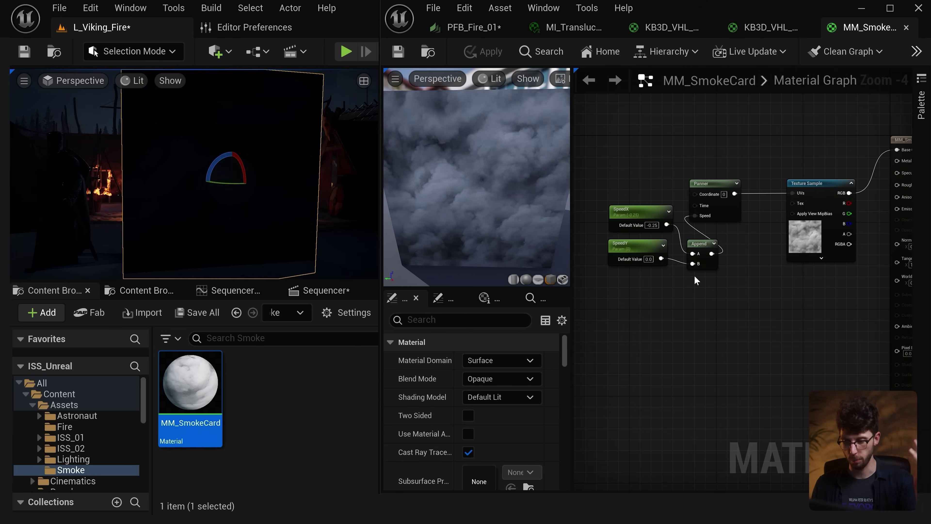
- Change the smoke material's Blend Mode to Translucent and make room around its output node
click(500, 379)
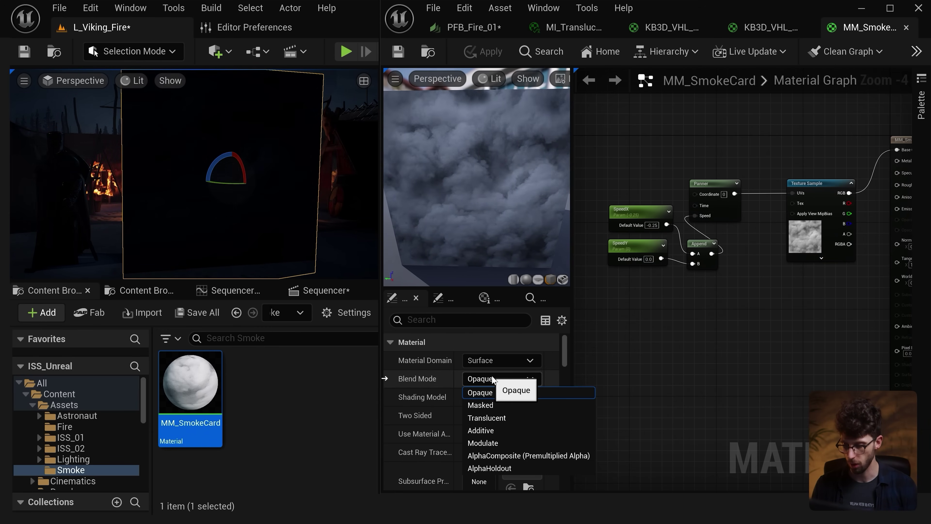
click(487, 418)
right_drag(911, 151, 822, 146)
click(838, 154)
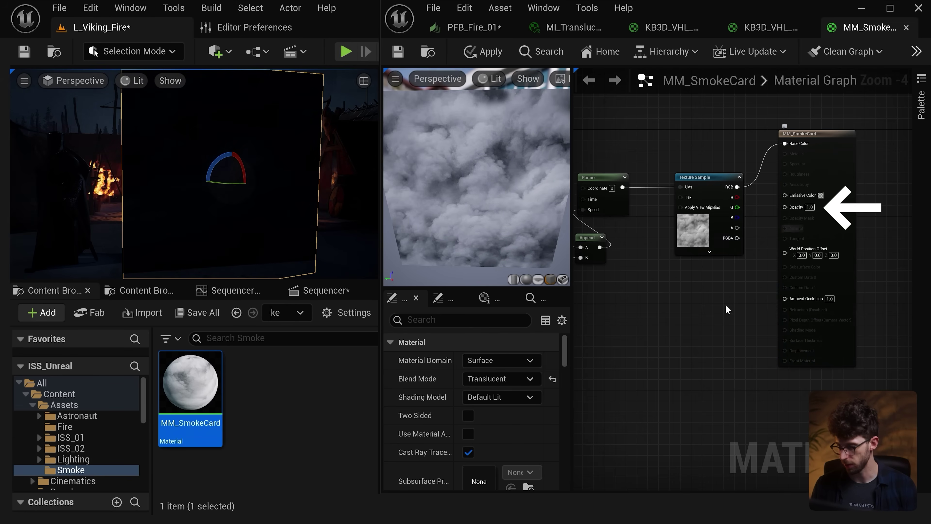
- Add a scalar parameter named Opacity with a default value of 1.0 and connect it to the material's Opacity input
key(s)
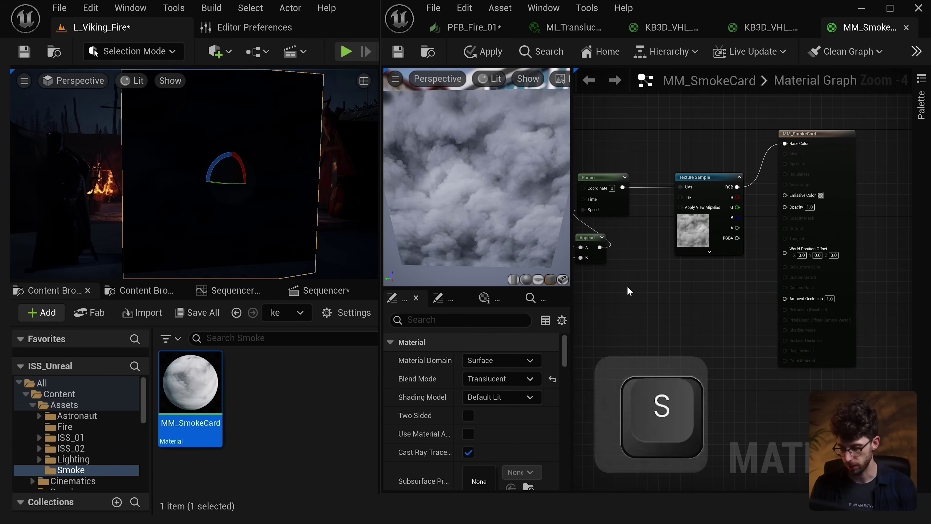
click(620, 282)
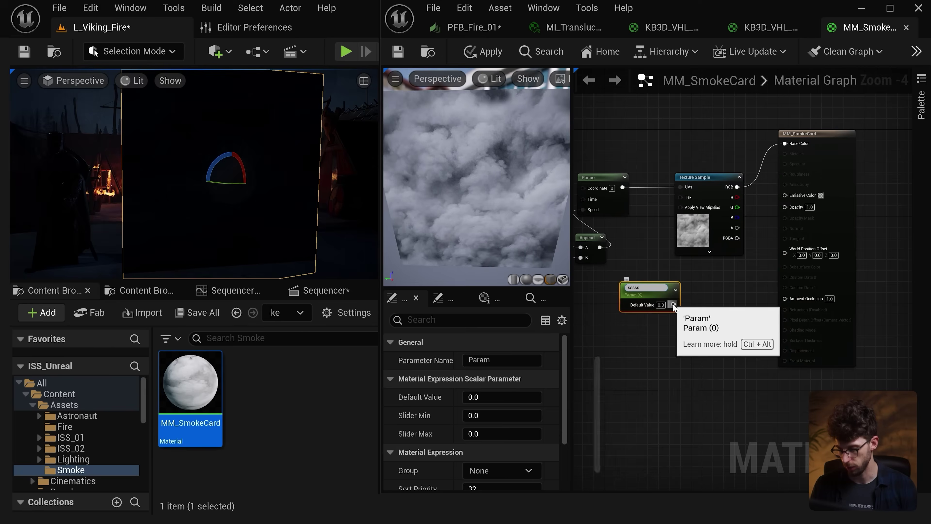
drag(673, 302, 785, 206)
text(Opacity)
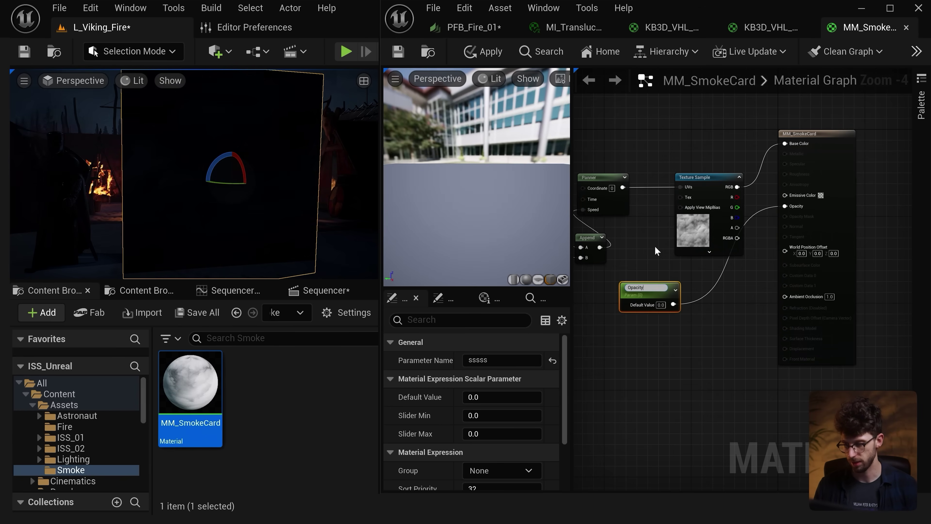
key(Return)
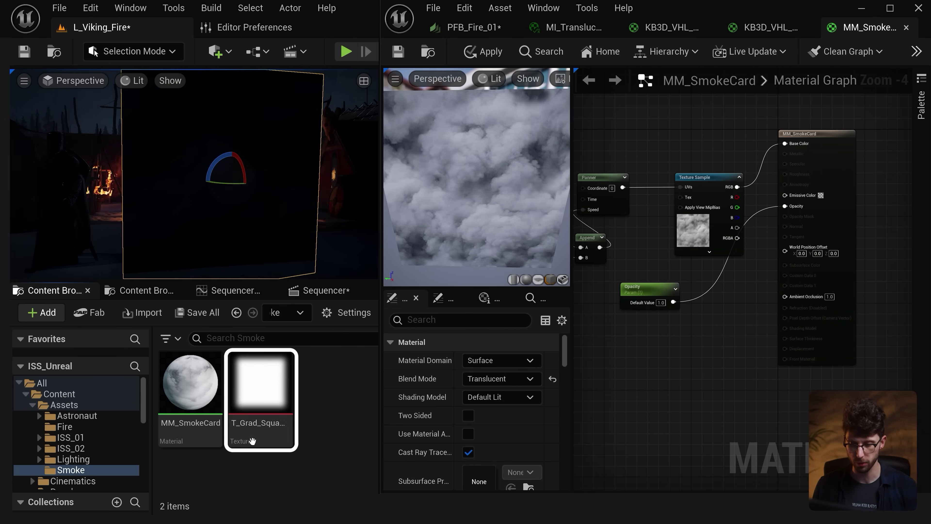
- Inspect the square gradient texture, add it to the material graph as a Texture Sample, and place the Opacity parameter below it
double_click(278, 442)
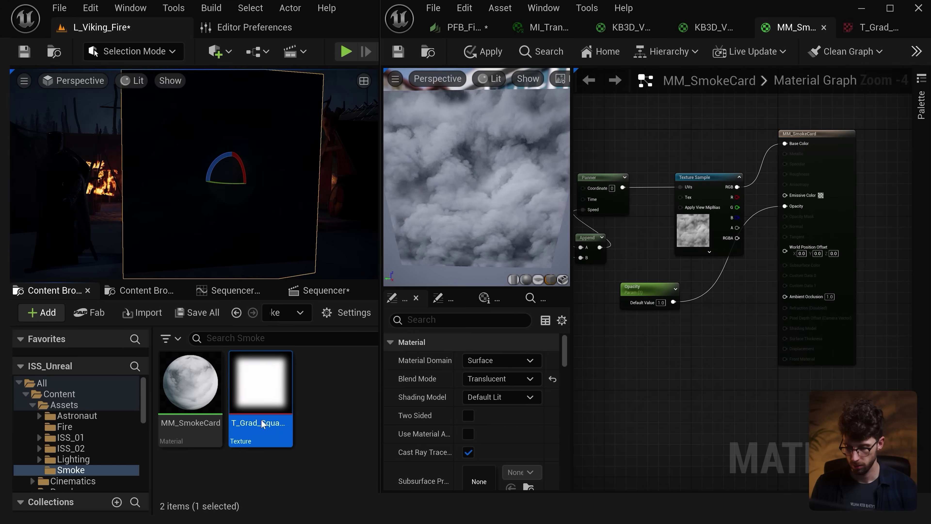
drag(263, 425, 610, 302)
drag(668, 290, 668, 392)
- Multiply the gradient texture's RGB by Opacity, feed the result into the material's Opacity, and set the parameter's default to 0.75
drag(651, 307, 699, 311)
text(mult)
key(Return)
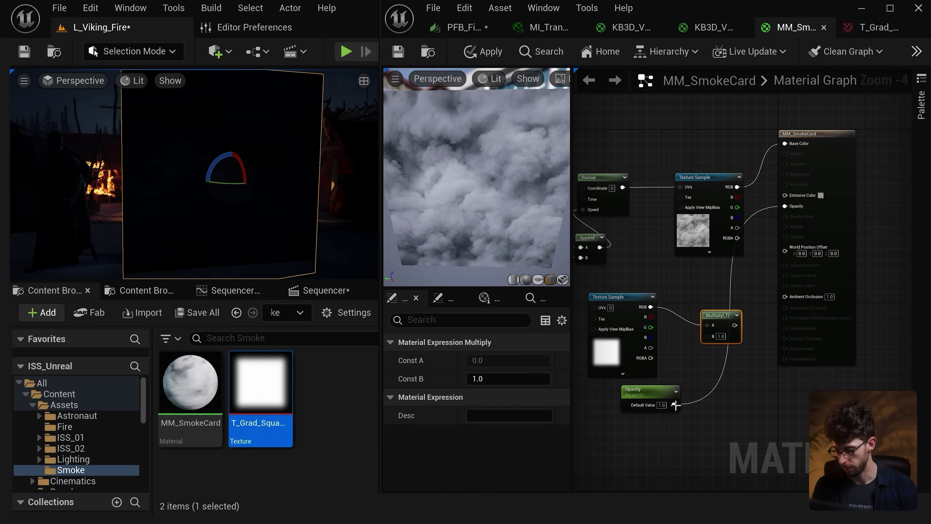
drag(673, 404, 785, 206)
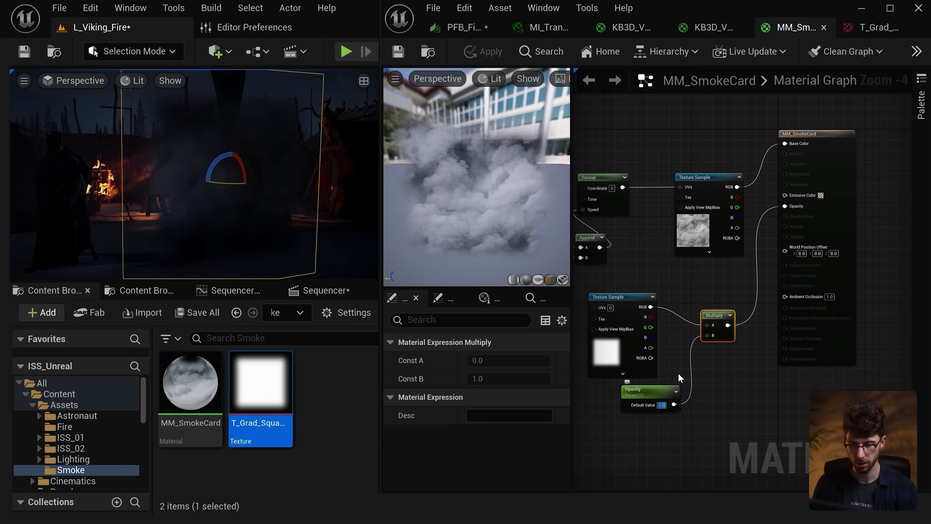
key(Return)
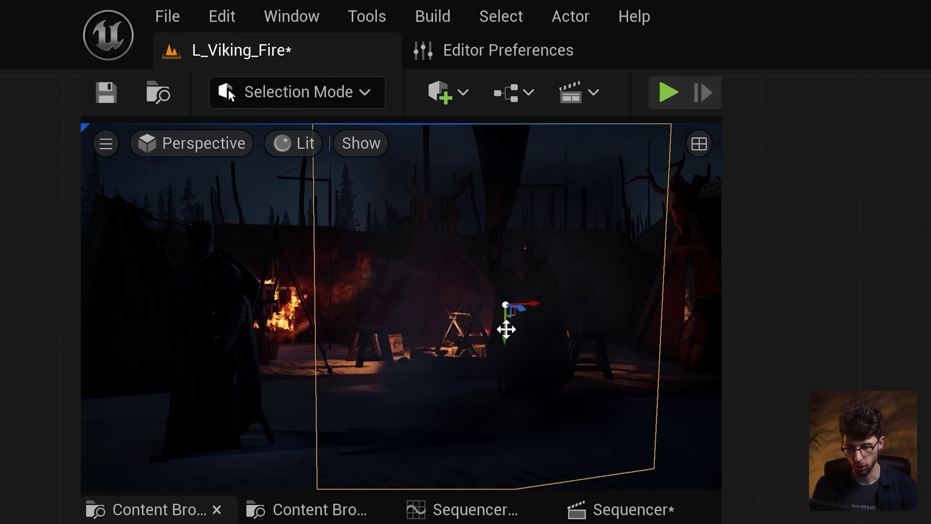
- Lower the smoke card plane in the level until its bottom part cuts into the ground
drag(505, 319, 502, 419)
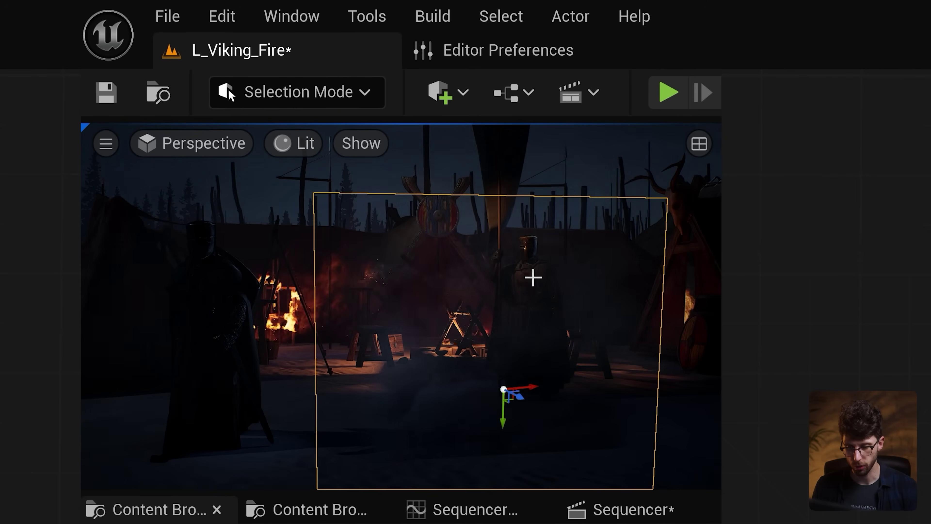
right_drag(532, 276, 553, 337)
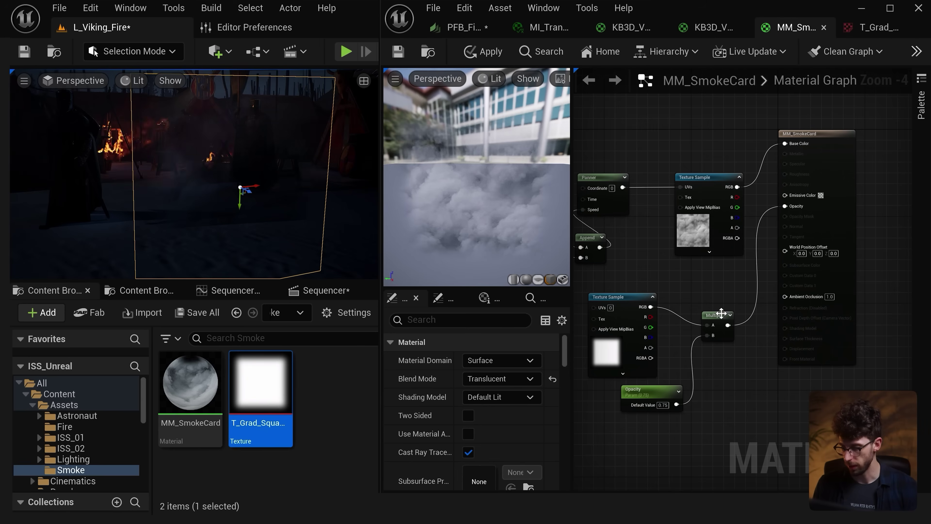
- Insert a Depth Fade node between the Multiply node and the material's Opacity input
click(690, 301)
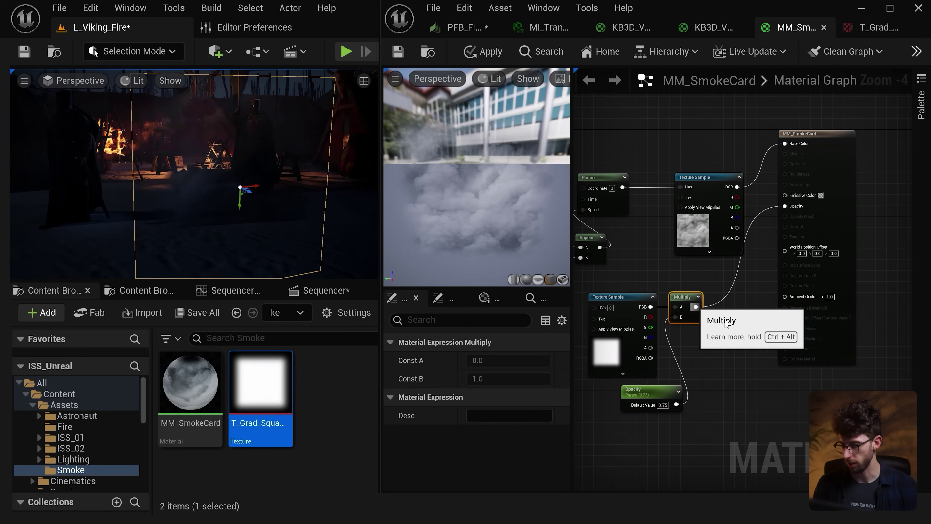
right_click(775, 298)
text(depth)
key(Return)
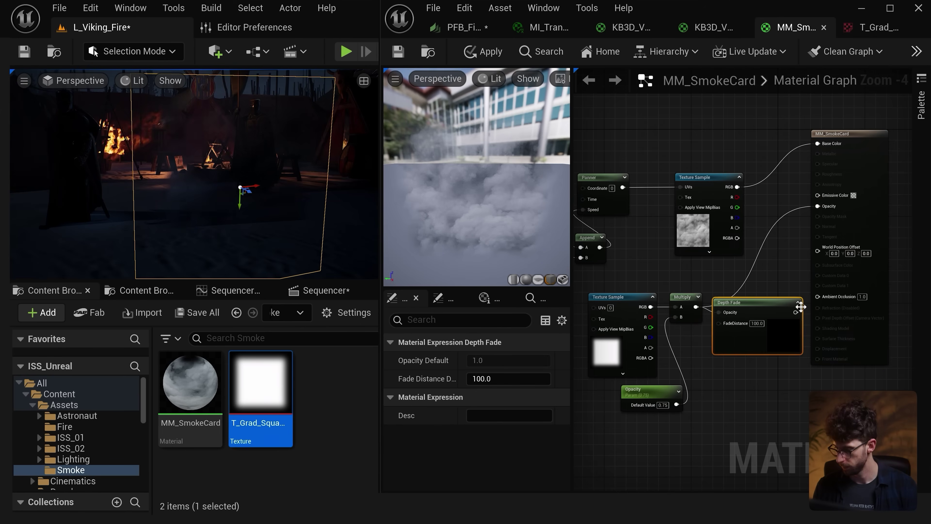
drag(795, 312, 821, 207)
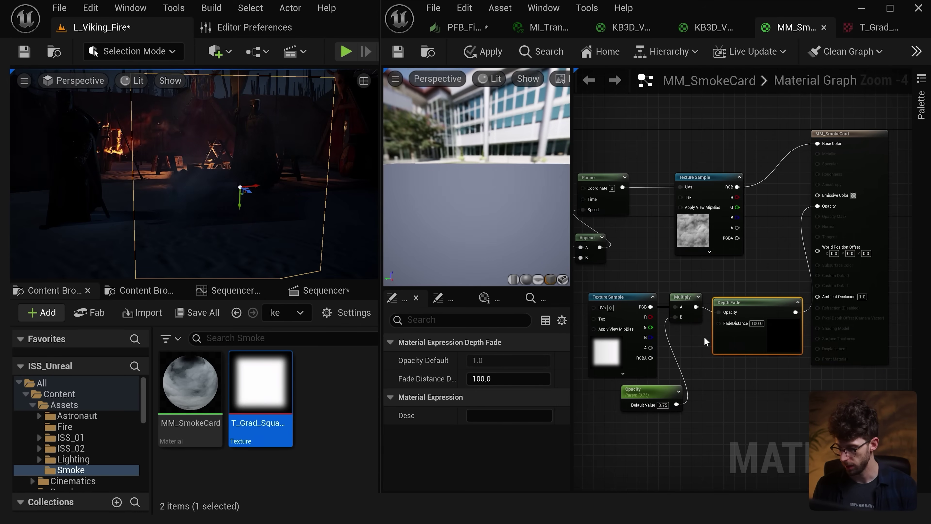
- Promote the Depth Fade's FadeDistance to a parameter, place it below the Multiply node, and set its default to 150
right_click(720, 324)
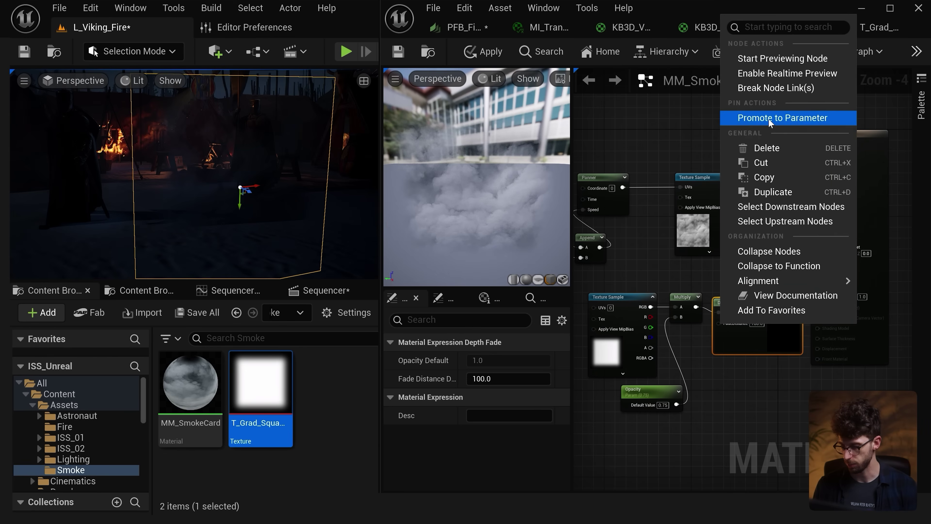
click(775, 117)
drag(708, 312, 706, 361)
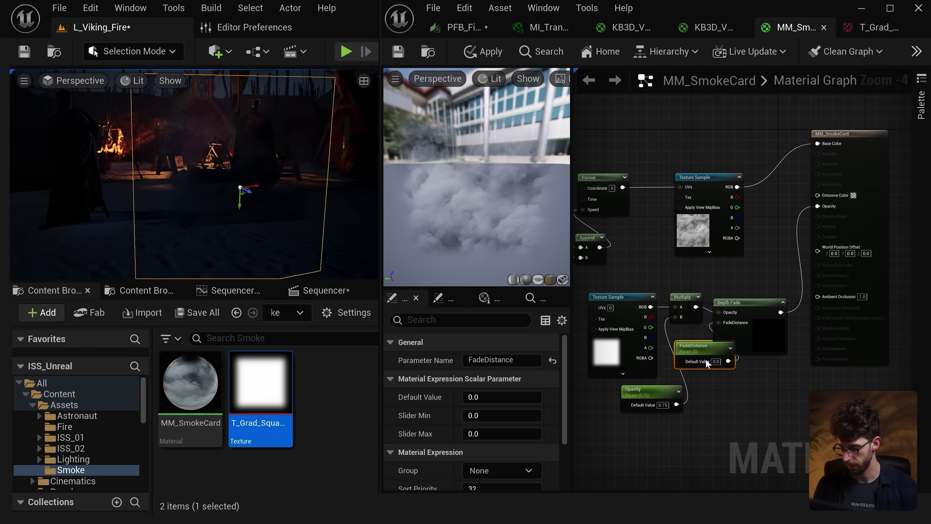
click(715, 367)
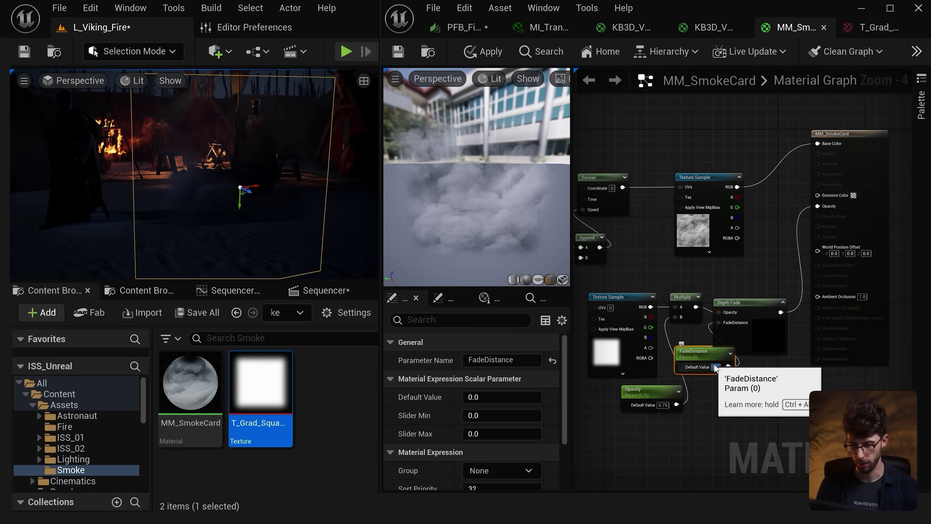
text(150)
key(Return)
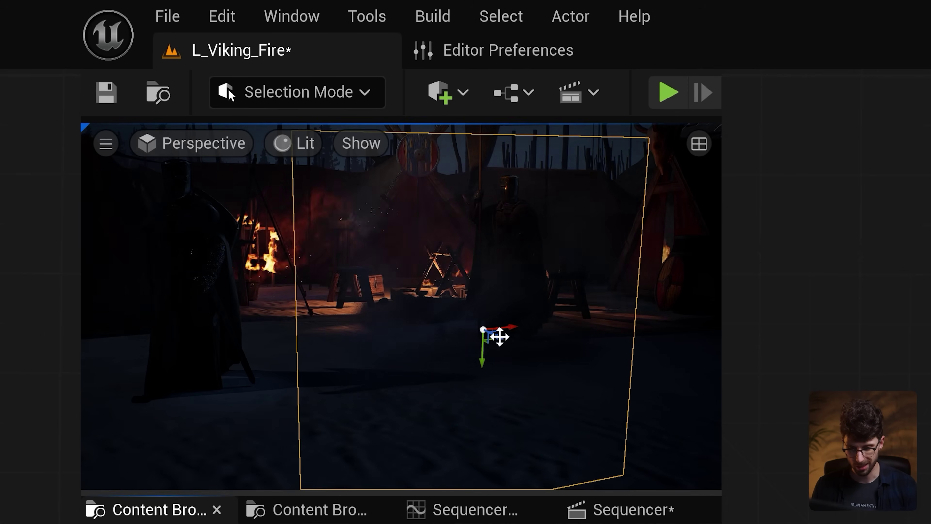
- Reposition the smoke card plane around the standing knight to test how it fades against nearby objects
drag(496, 333, 526, 351)
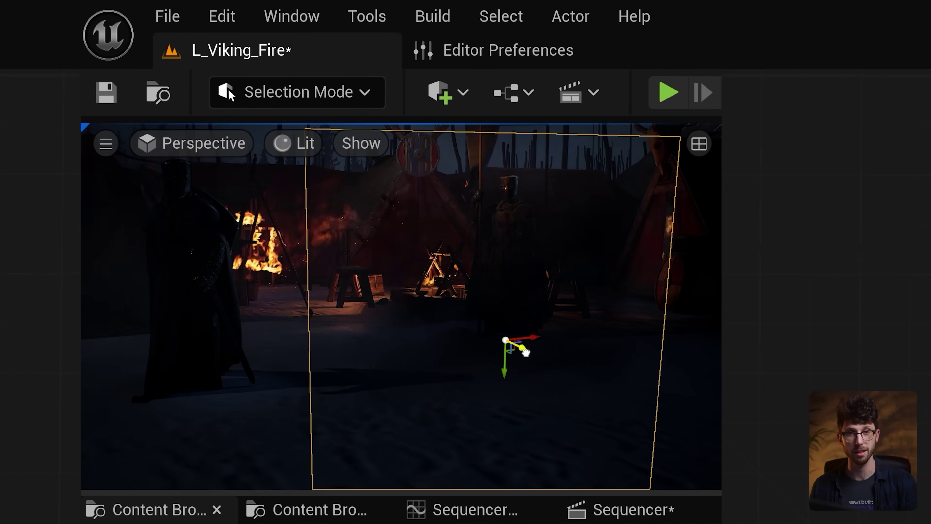
drag(526, 352, 596, 325)
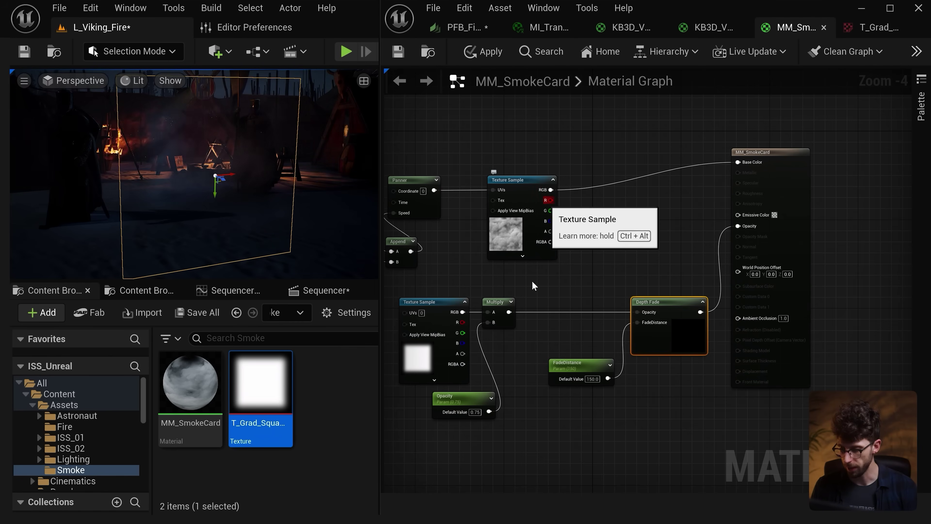
- Add a second Multiply before Depth Fade that combines the smoke texture's red channel with the existing opacity mask
key(ctrl+d)
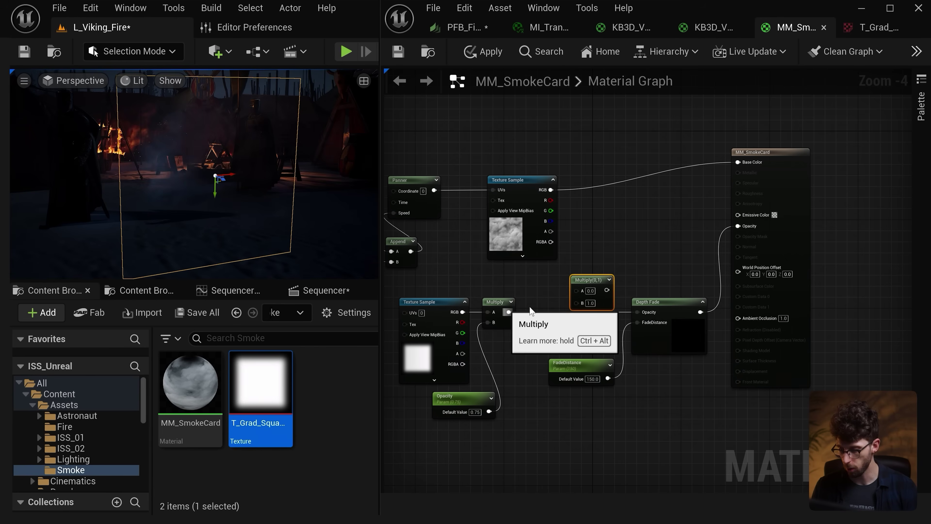
drag(509, 312, 642, 316)
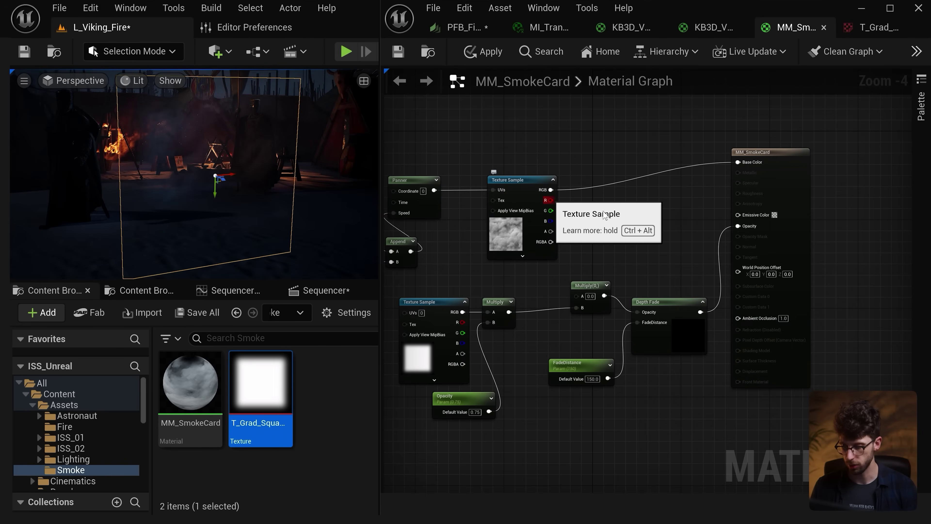
drag(550, 200, 578, 295)
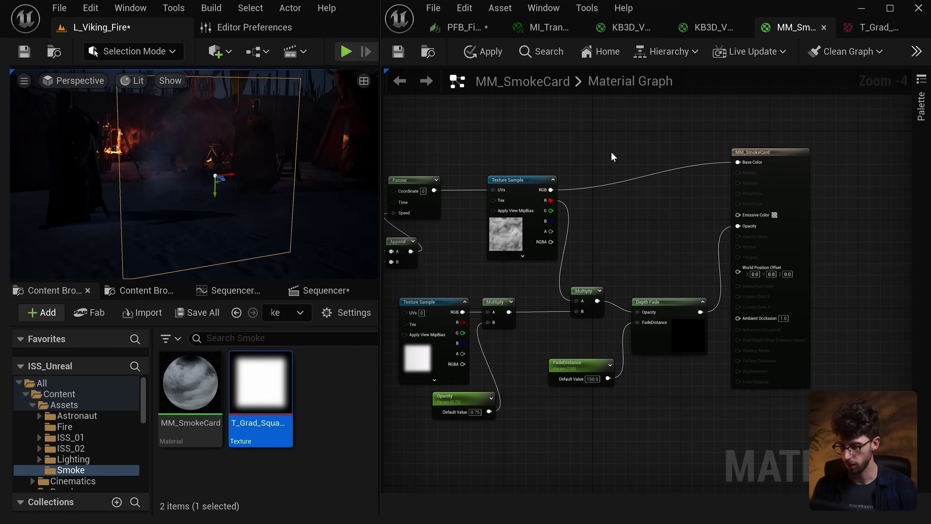
- Add a vector parameter and connect it to the material's Base Color in place of the smoke texture
right_click(610, 146)
text(vector)
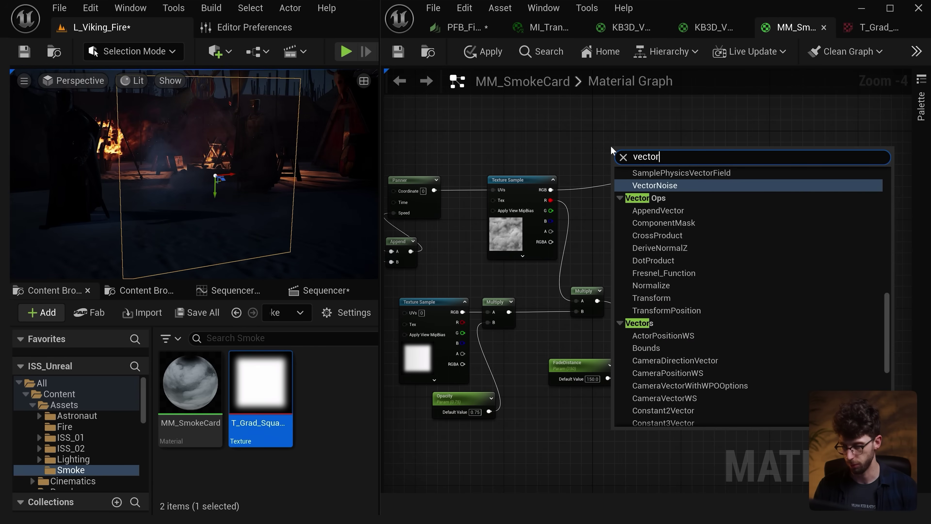
text( param)
key(Return)
drag(661, 166, 748, 167)
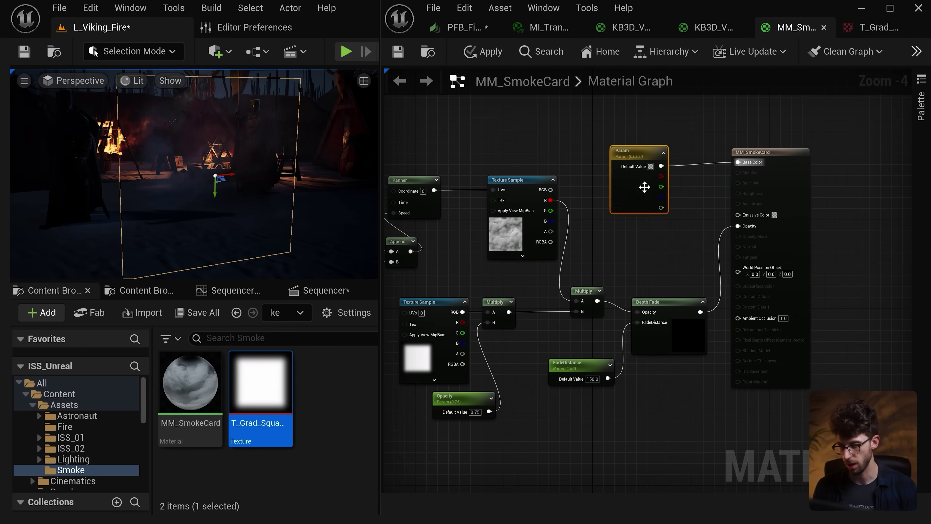
- Set the Base Color vector parameter to a light grey with a value of 0.726659
double_click(635, 187)
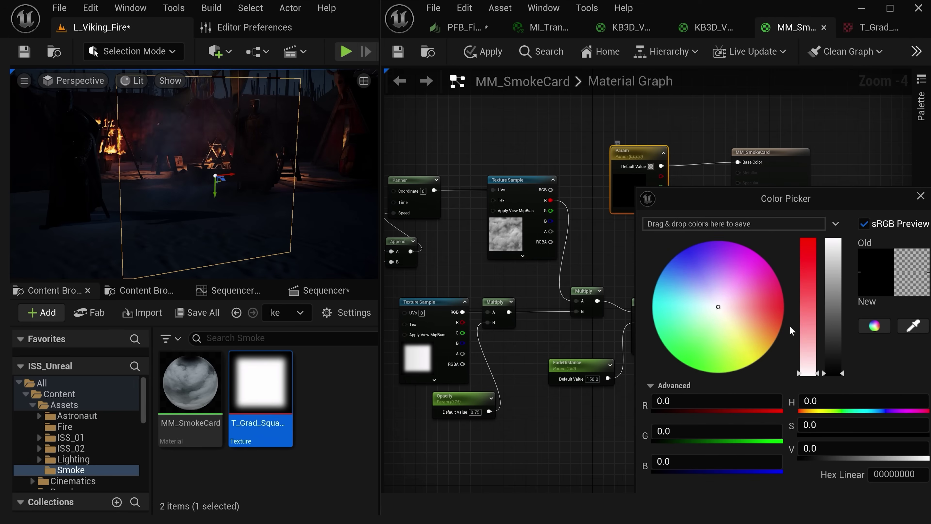
click(832, 277)
drag(800, 207, 744, 125)
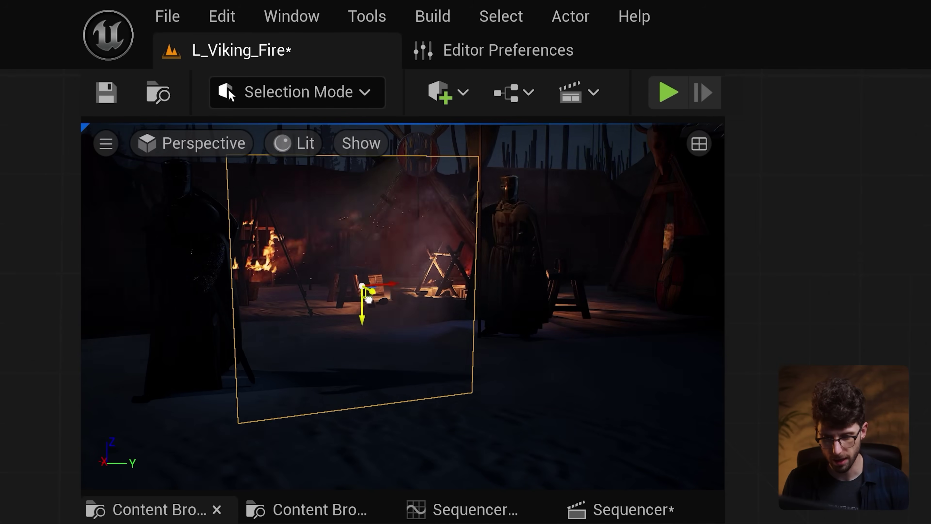
- Scale the smoke card plane wider so it stretches across both knights in the camp
drag(368, 299, 509, 318)
key(r)
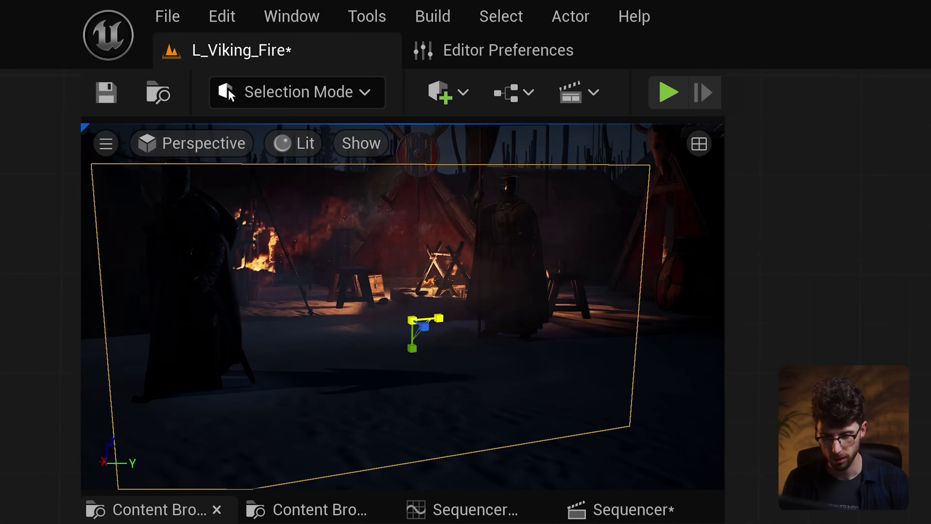
- Reposition the smoke card plane in front of the two knights in the camp
key(w)
drag(432, 330, 598, 388)
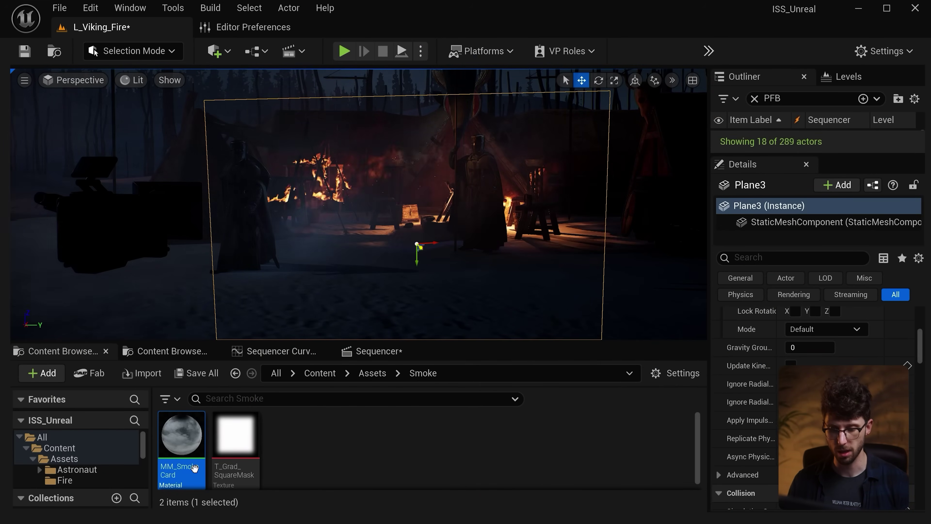
- Create a material instance of MM_SmokeCard named MI_SmokeCard1, assign it to the smoke plane and open it for editing
right_click(194, 468)
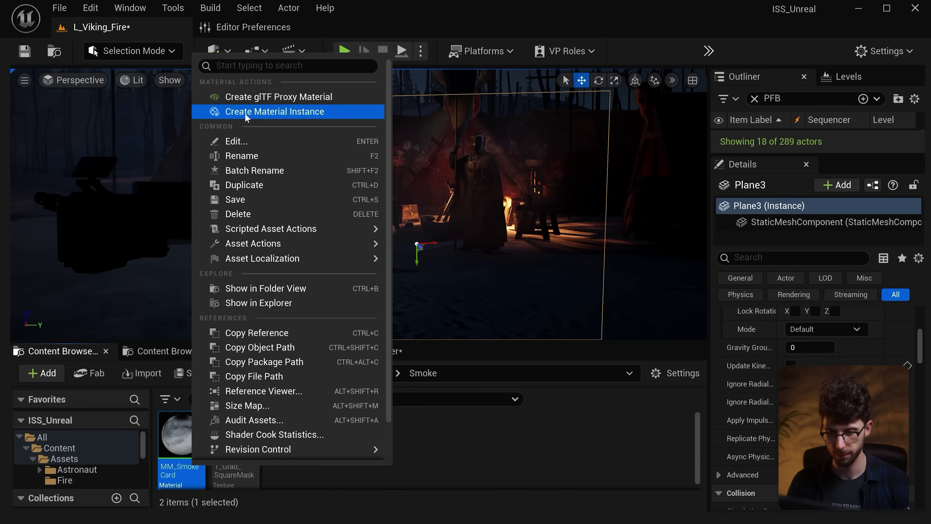
click(246, 111)
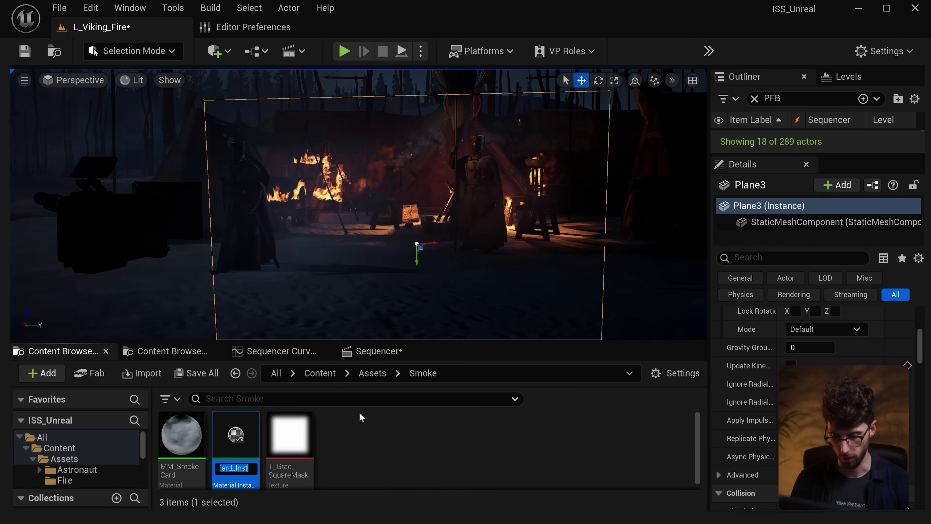
text(MI_SmokeCard1)
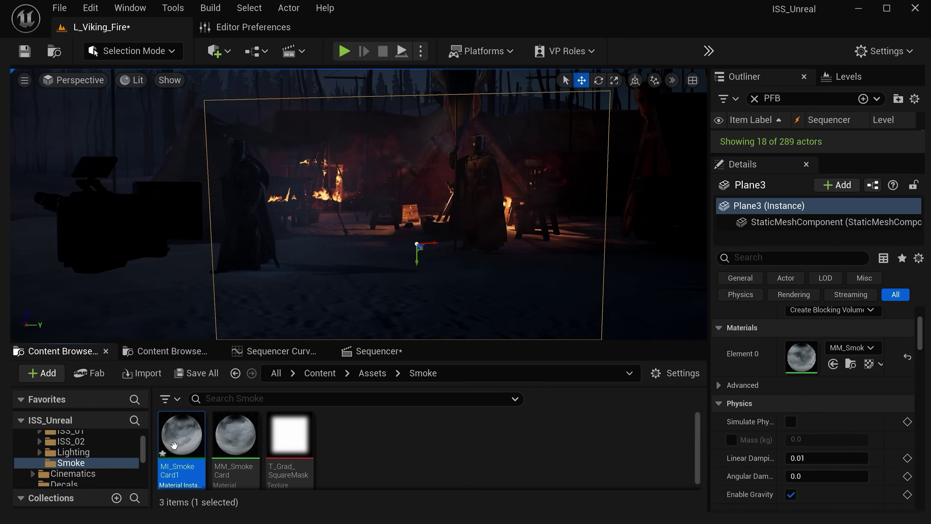
drag(181, 435, 800, 355)
double_click(801, 355)
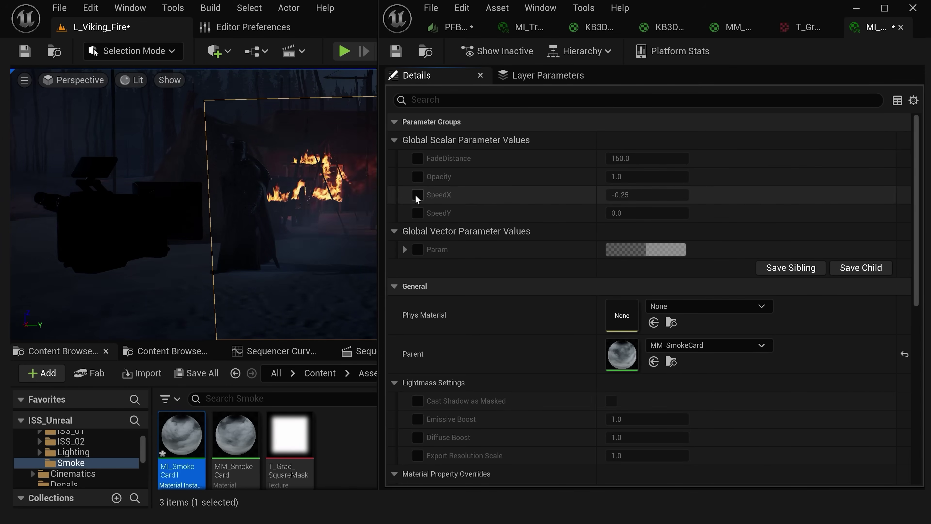
- Move the smoke card and place copies of it around the campfire and knights
click(857, 8)
drag(422, 253, 515, 321)
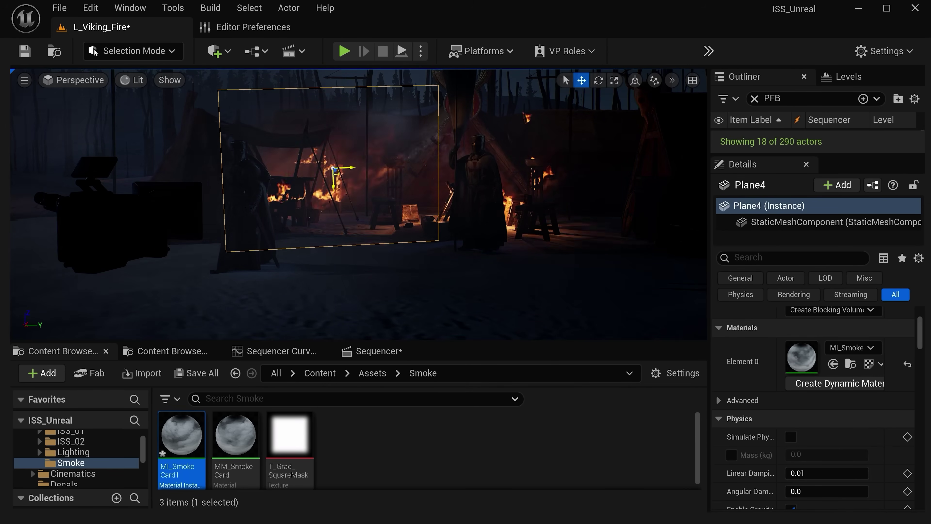
alt+drag(334, 169, 537, 171)
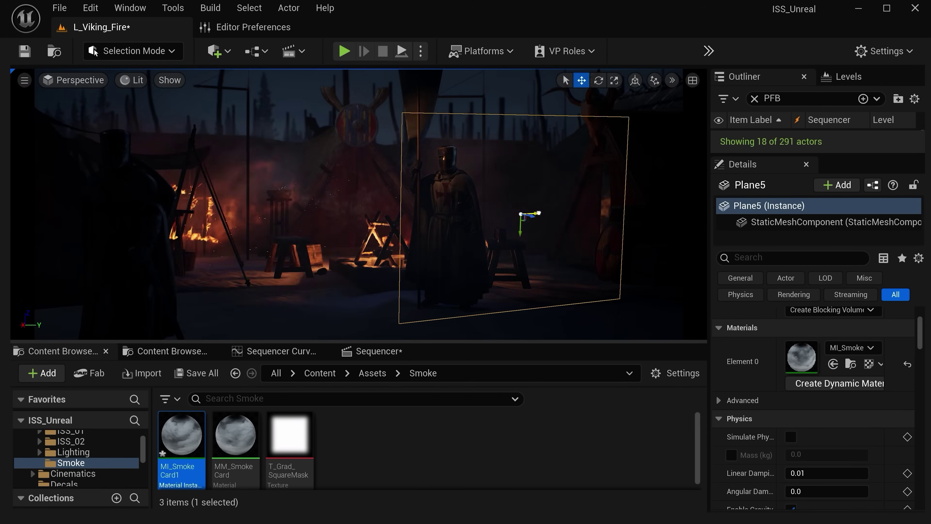
alt+drag(520, 214, 367, 272)
- Duplicate the material instance as MI_SmokeCard2, assign it to Plane6 and lower its Opacity to about 0.58
click(186, 441)
key(ctrl+d)
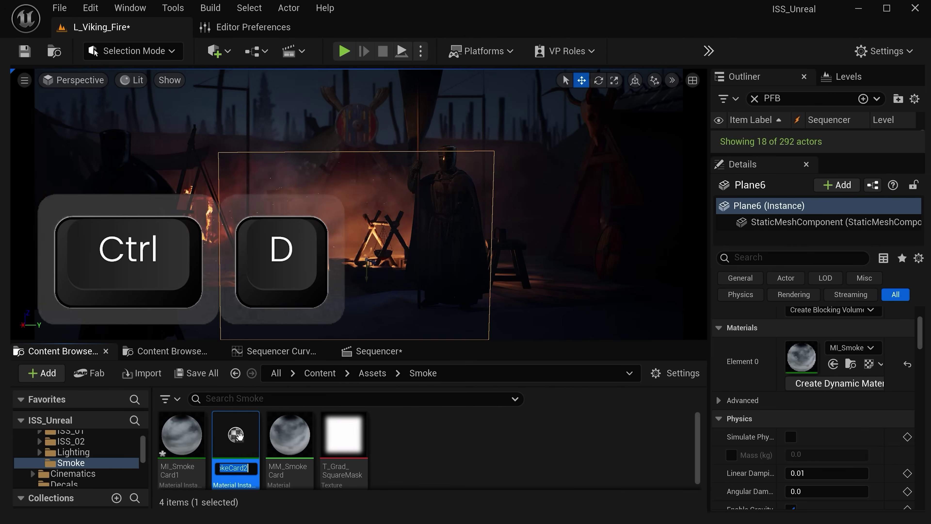
click(238, 436)
drag(237, 435, 801, 356)
double_click(802, 356)
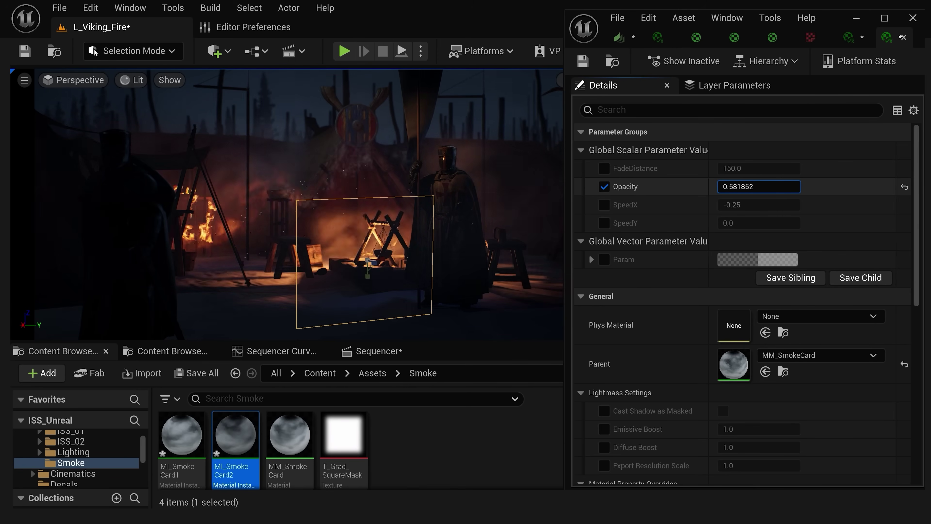
drag(759, 187, 744, 187)
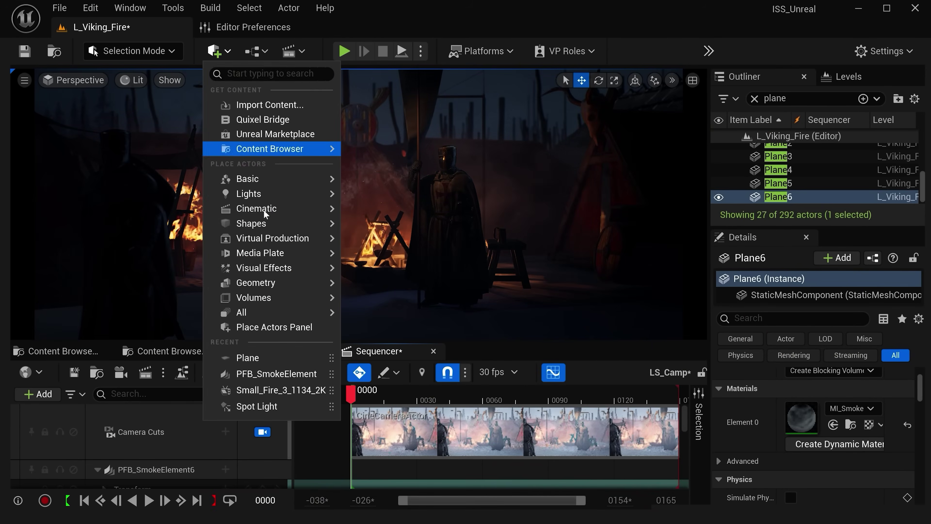
- Place a point light above the campfire and enable Use Temperature with a value of 2500
drag(506, 202, 319, 299)
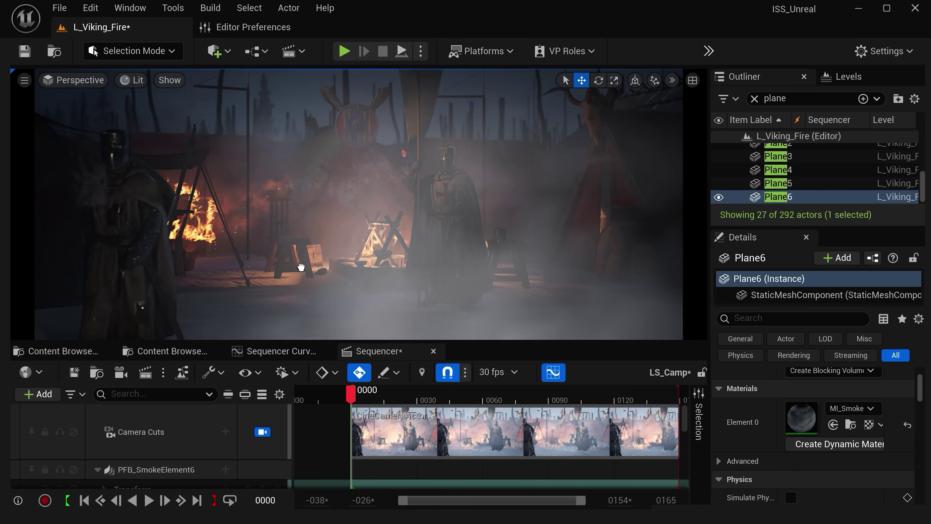
drag(301, 260, 316, 198)
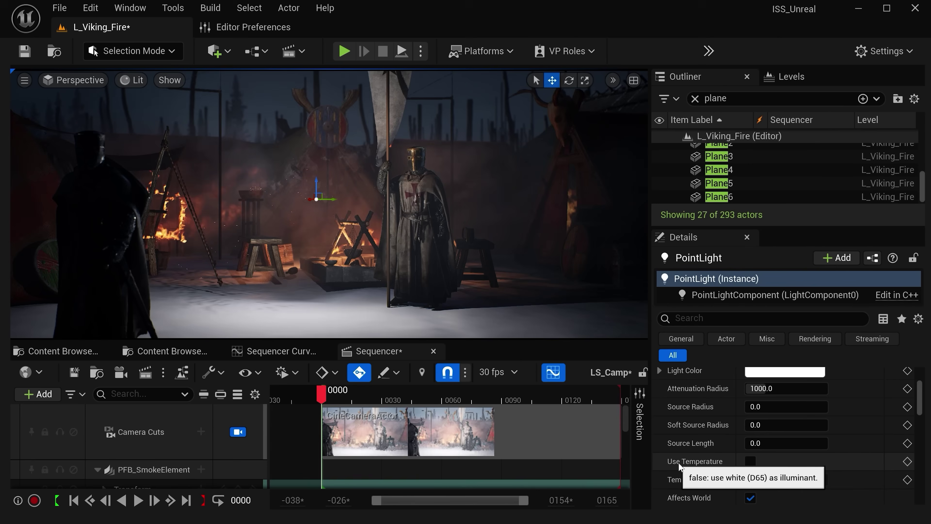
click(750, 461)
click(757, 479)
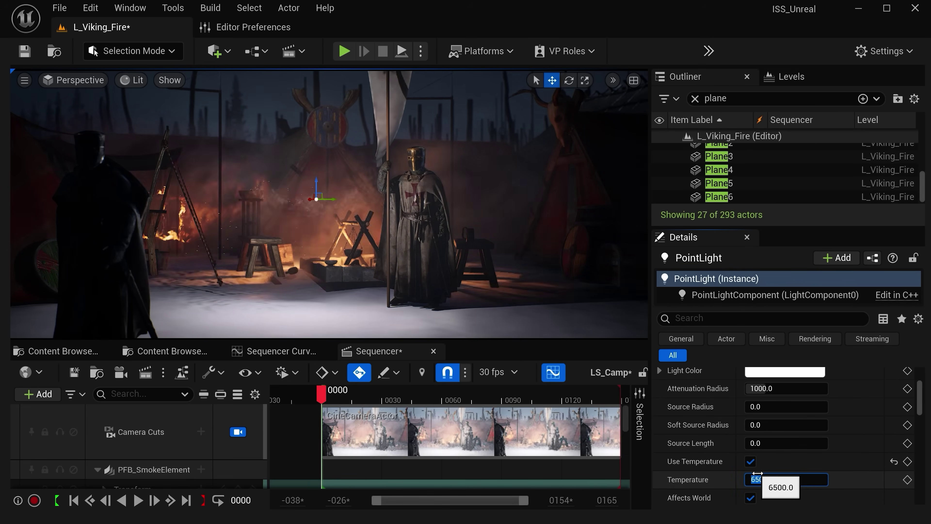
key(Return)
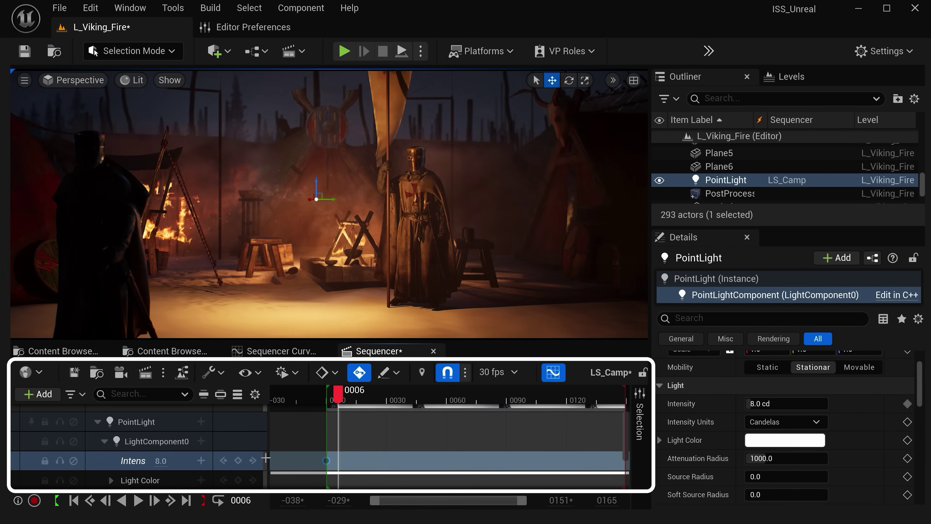
- Override the point light's Intensity track in the LS_Camp sequence with Float Perlin Noise
click(134, 461)
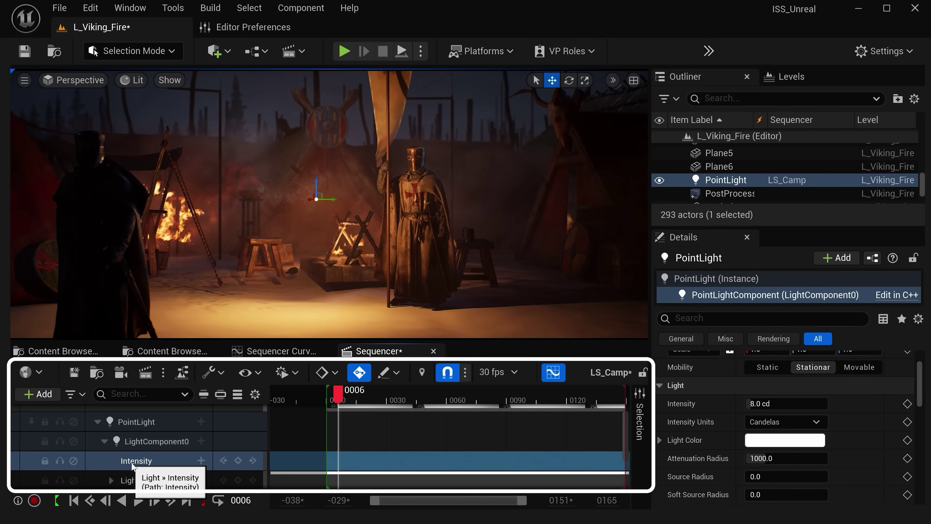
right_click(157, 466)
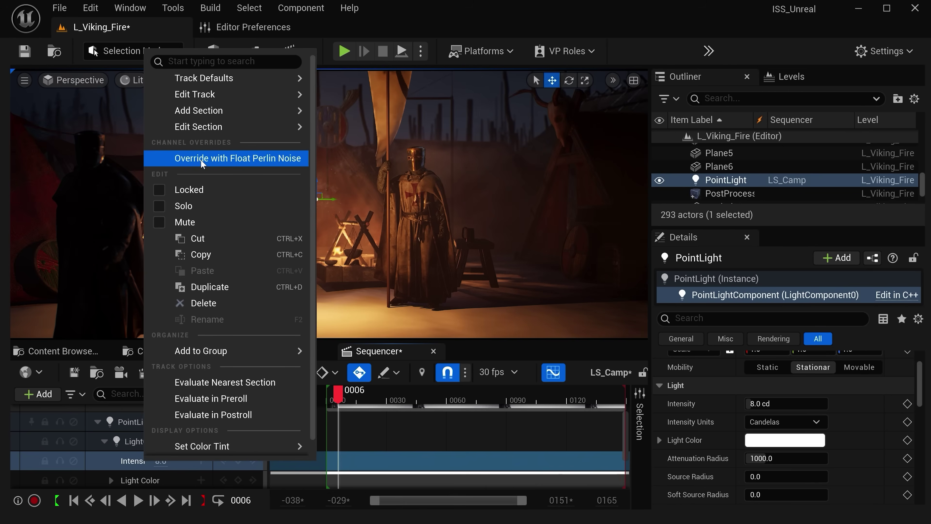
click(247, 157)
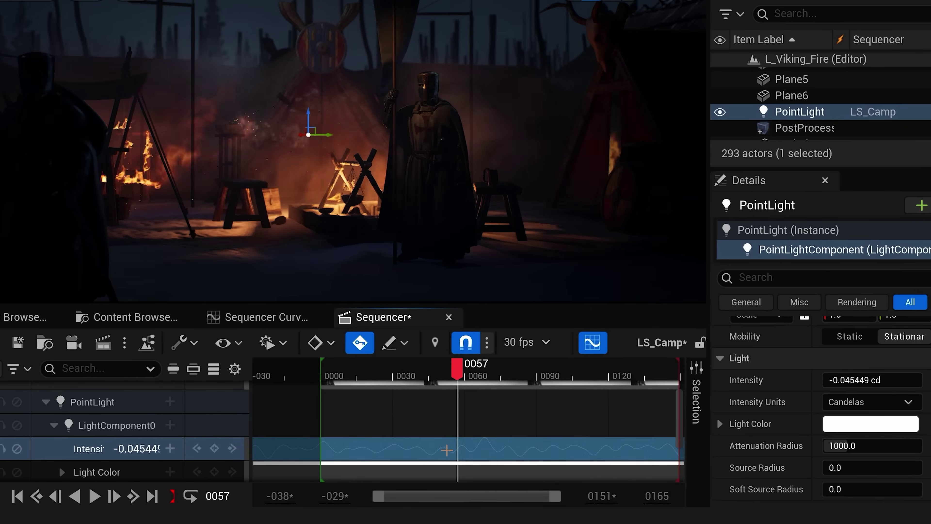
- Set the amplitude of the Intensity track's Perlin noise to 4
right_click(447, 450)
mouse_move(520, 242)
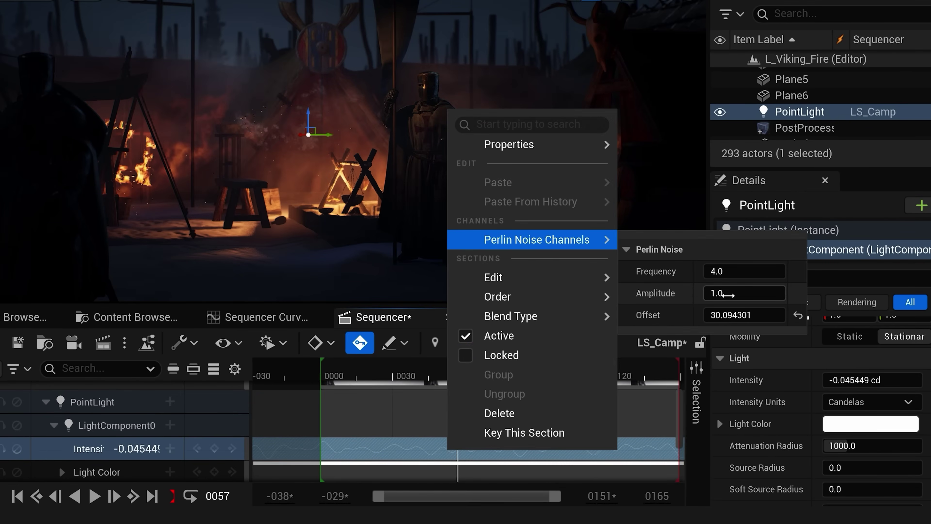
drag(721, 295, 795, 295)
click(724, 293)
text(4)
key(Return)
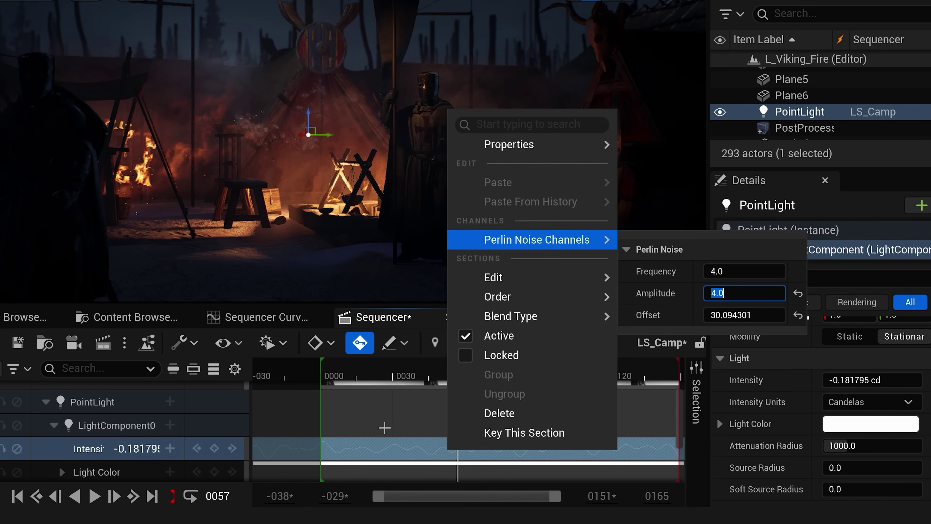
click(387, 421)
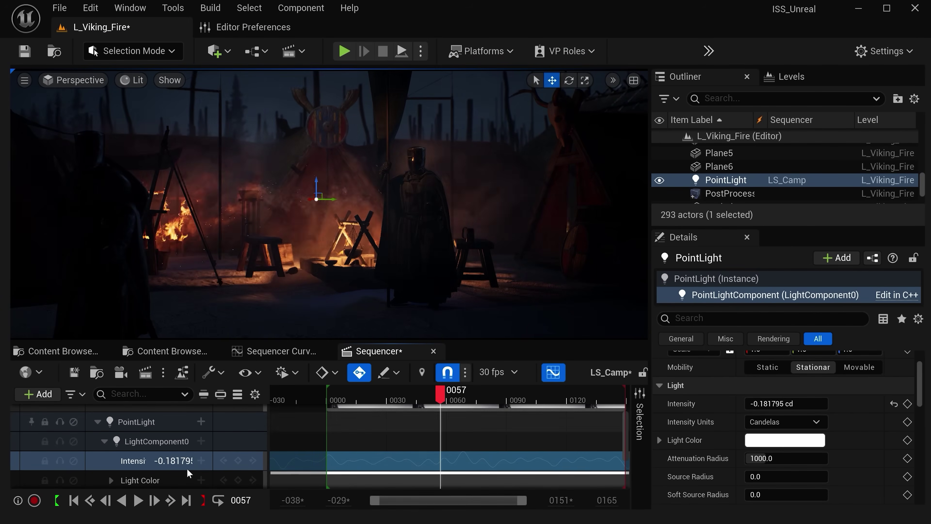
- Add an Additive section to the point light's Intensity track with a value of 4 and scrub to preview the flicker
click(201, 461)
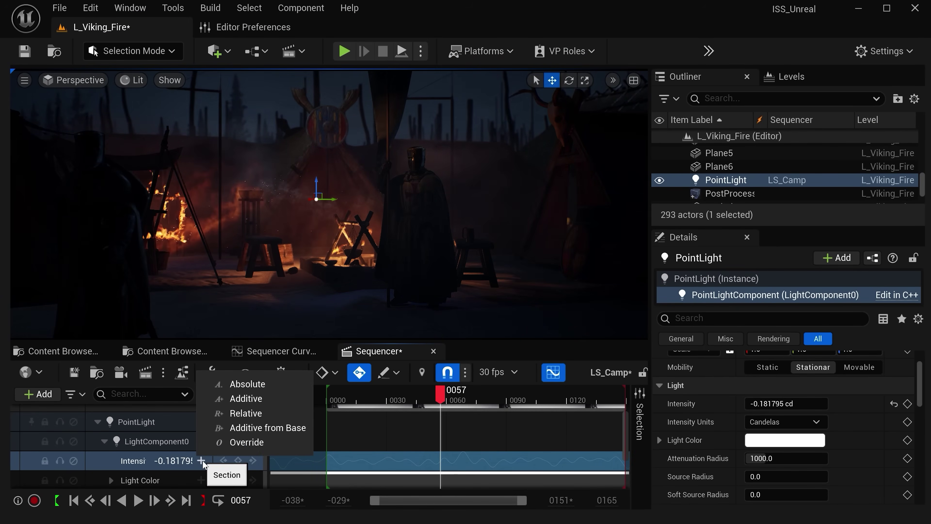
click(258, 404)
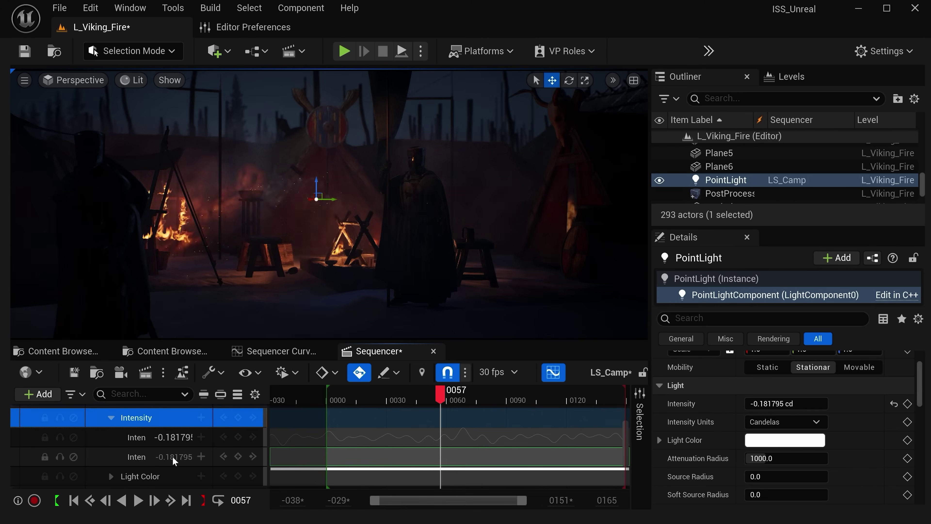
click(177, 457)
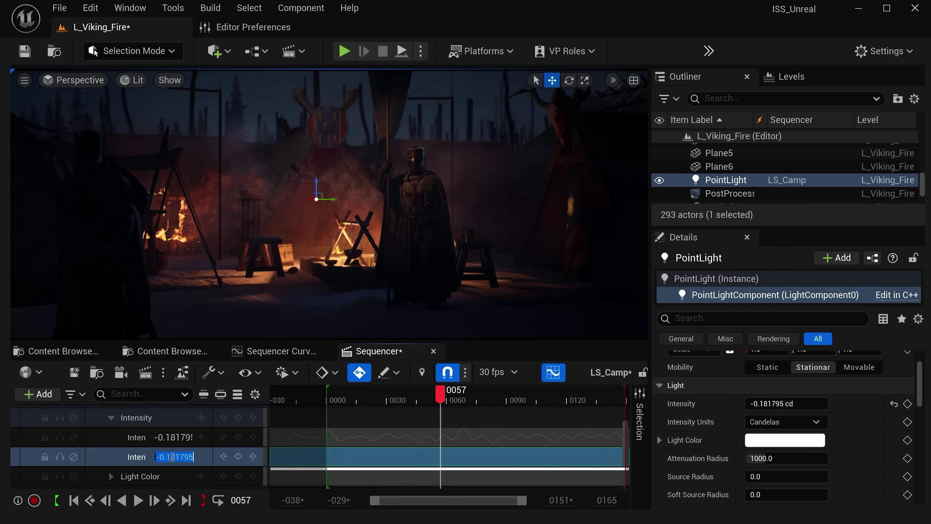
text(4)
key(Return)
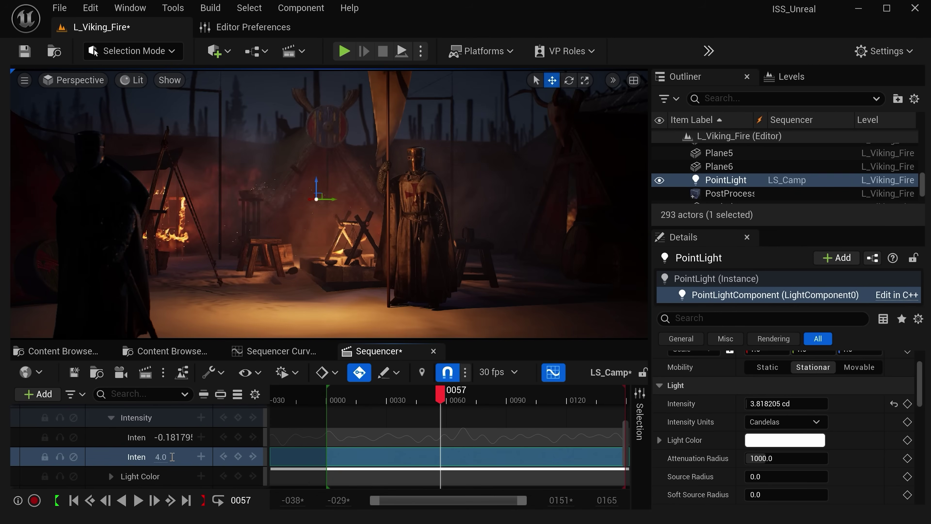
drag(439, 399, 415, 400)
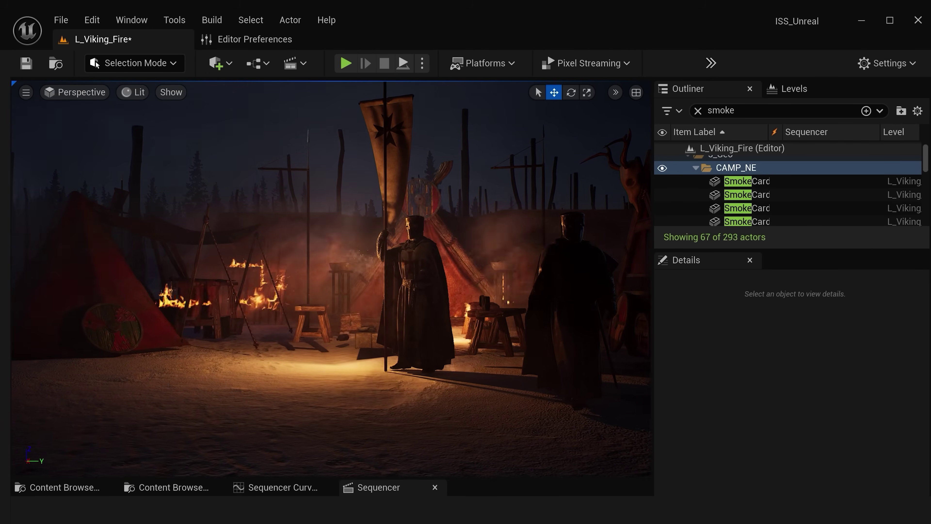
- Focus on the first smoke card in the CAMP_NE folder and move it around the burning tent
double_click(728, 186)
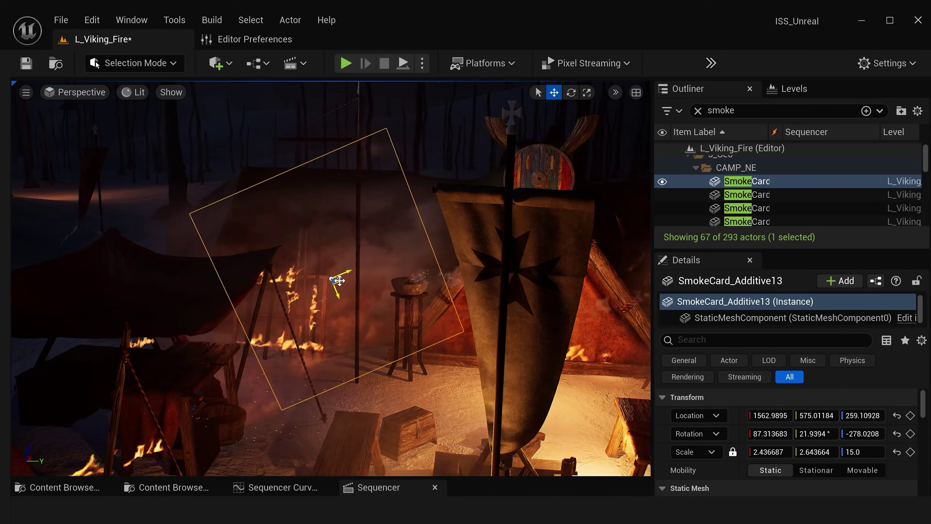
shift+drag(340, 280, 288, 92)
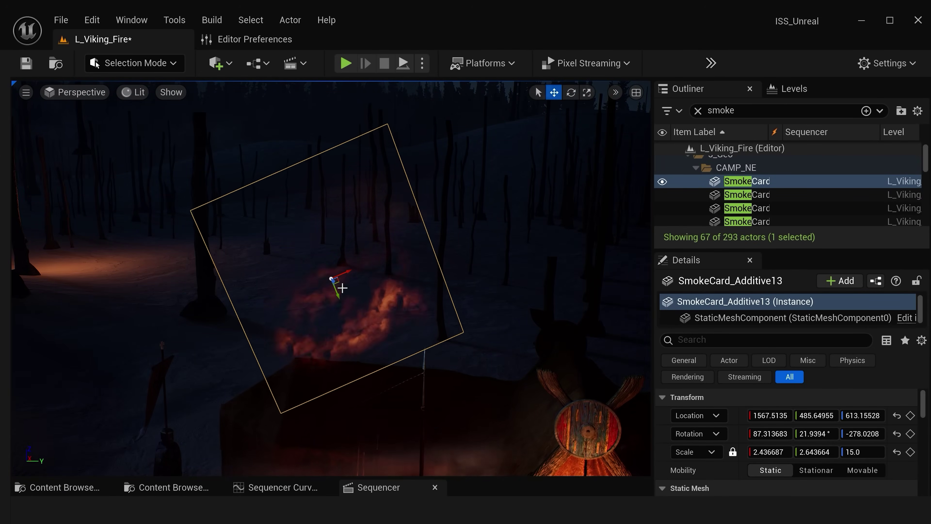
shift+drag(339, 283, 339, 282)
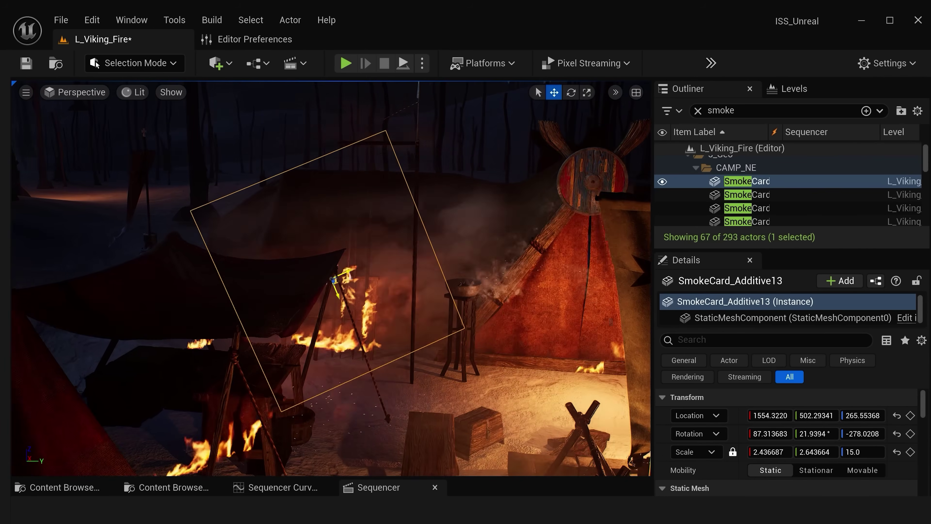